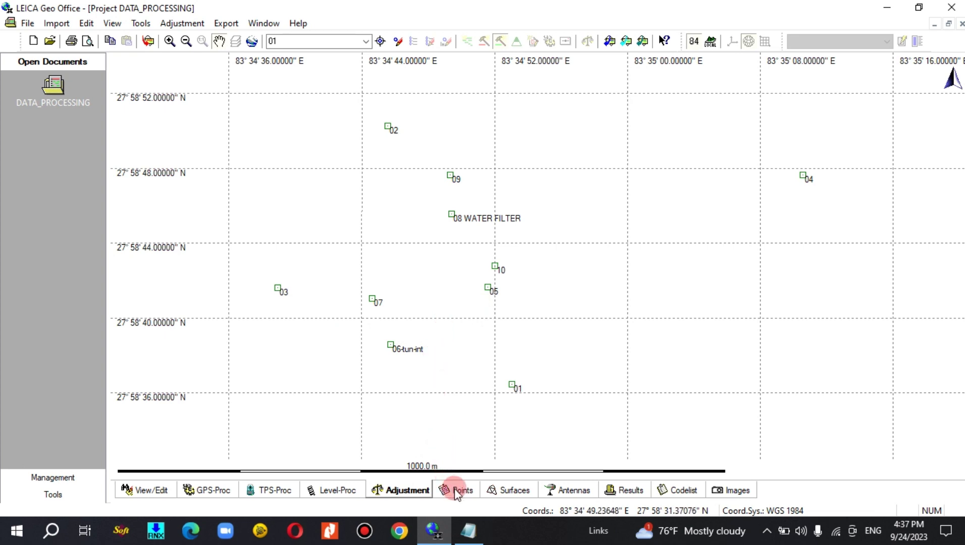
- Review the project's points list and its processing results, narrowing the results tree to give the list more room
{"action": "left_click", "coordinate": [475, 494]}
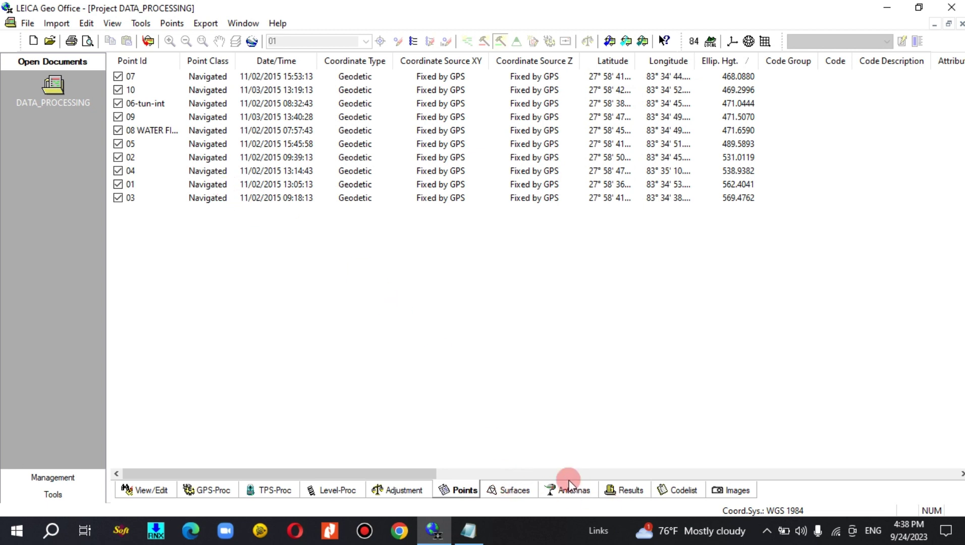
{"action": "left_click", "coordinate": [618, 486]}
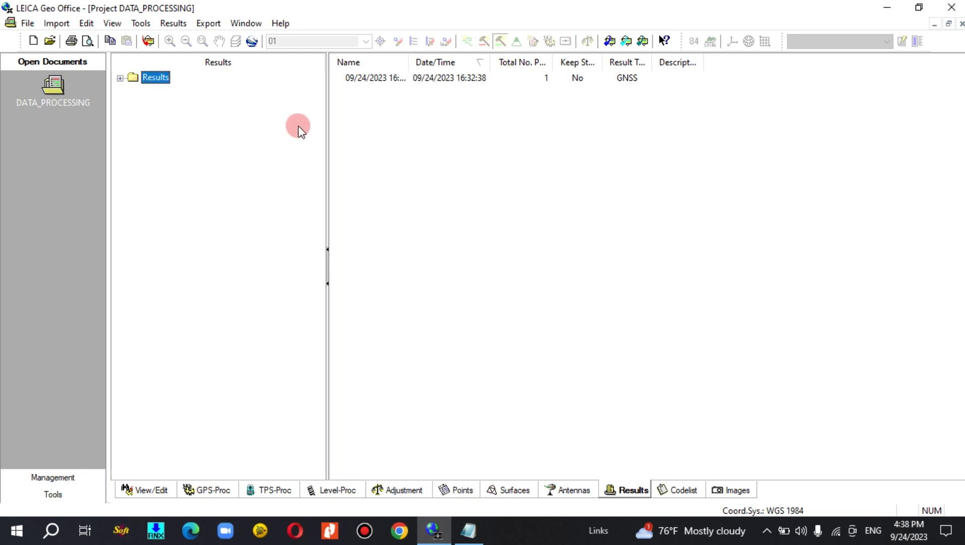
{"action": "left_click_drag", "start_coordinate": [328, 154], "coordinate": [262, 164]}
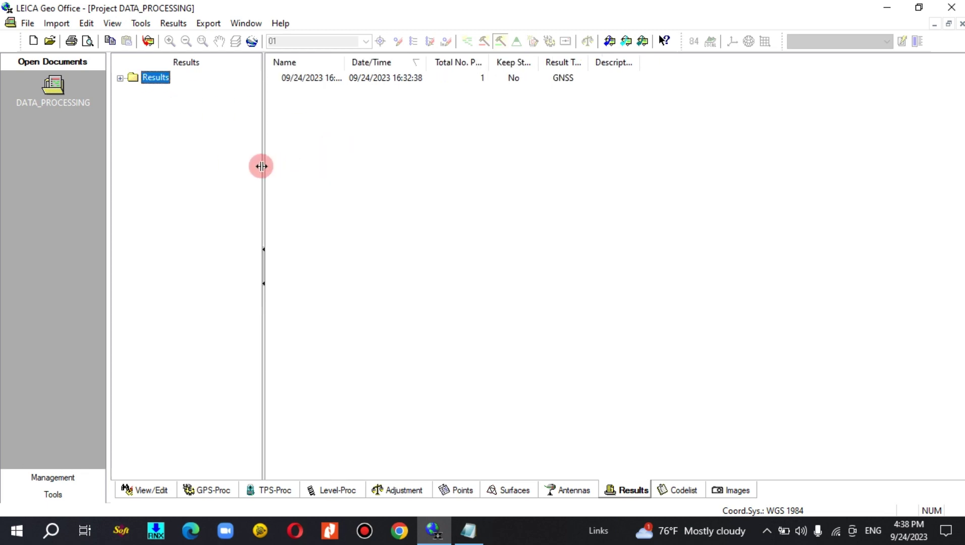
- Open the GPS-processing parameters, choose GPS and GLONASS as the GNSS type, and check the active satellites
{"action": "left_click", "coordinate": [207, 490]}
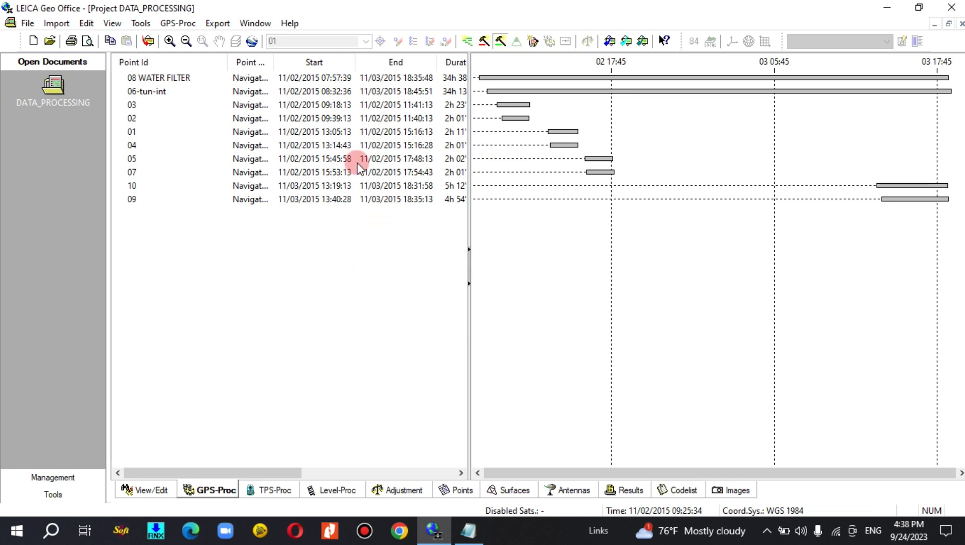
{"action": "left_click", "coordinate": [178, 24]}
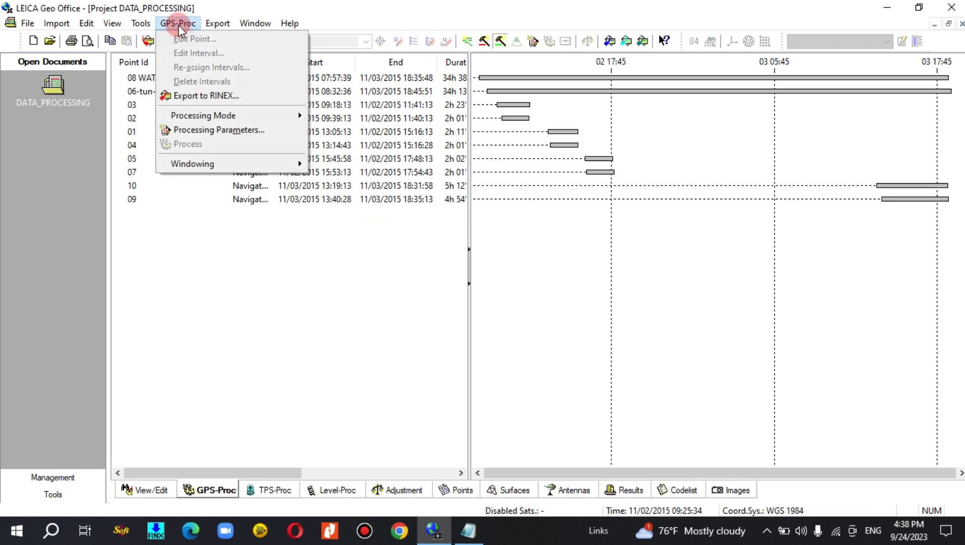
{"action": "left_click", "coordinate": [194, 129]}
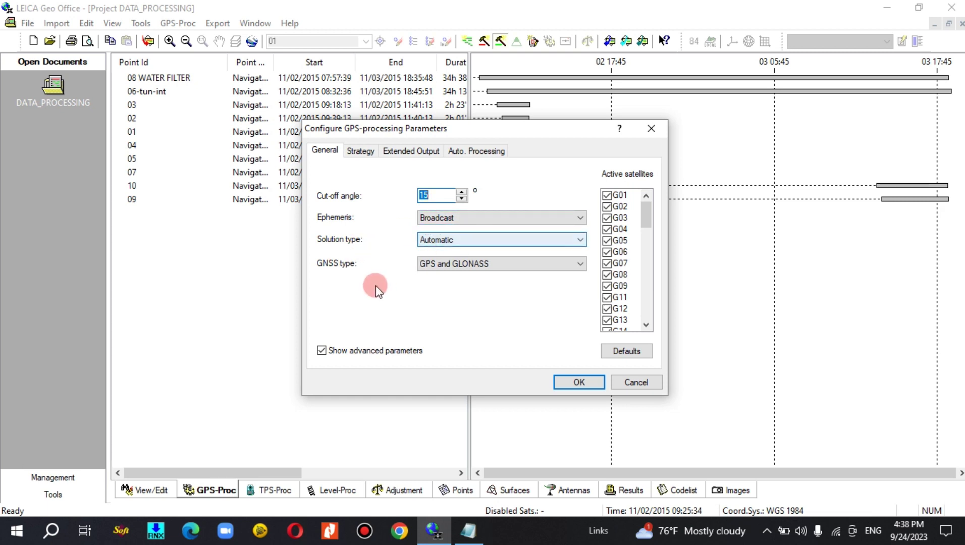
{"action": "left_click", "coordinate": [458, 262]}
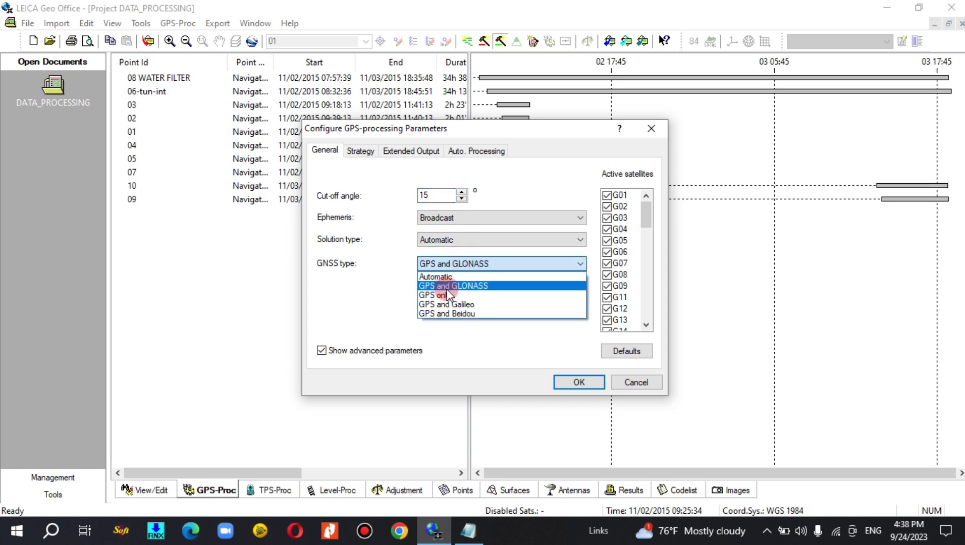
{"action": "left_click", "coordinate": [451, 285]}
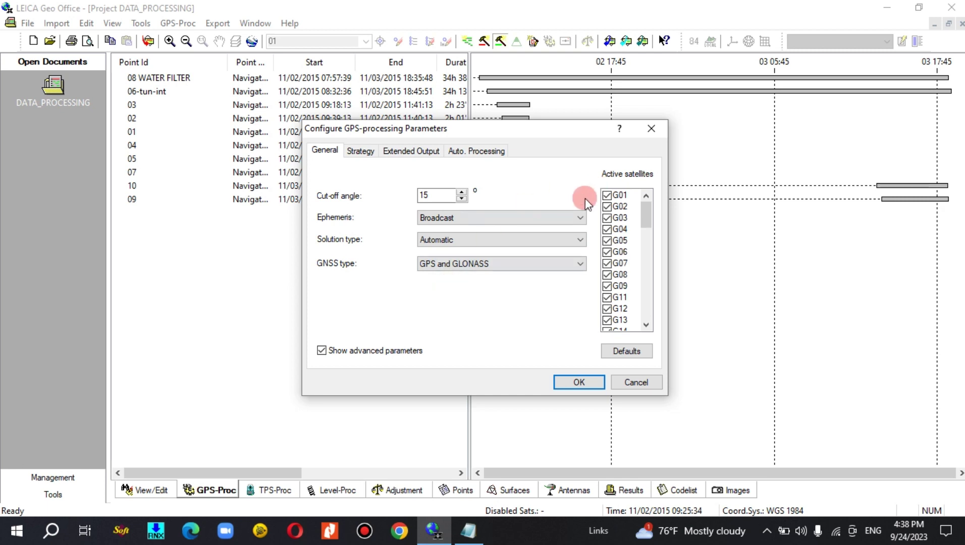
{"action": "left_click_drag", "start_coordinate": [646, 222], "coordinate": [643, 199]}
{"action": "left_click", "coordinate": [395, 267]}
- Check the strategy, extended output and automatic processing settings, and accept the GPS-processing parameters
{"action": "left_click", "coordinate": [360, 150]}
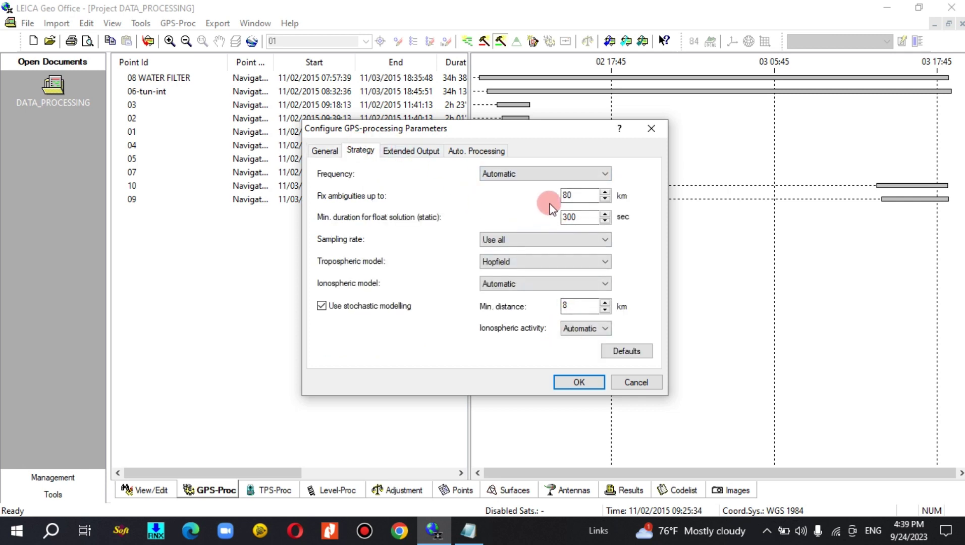
{"action": "left_click", "coordinate": [570, 198]}
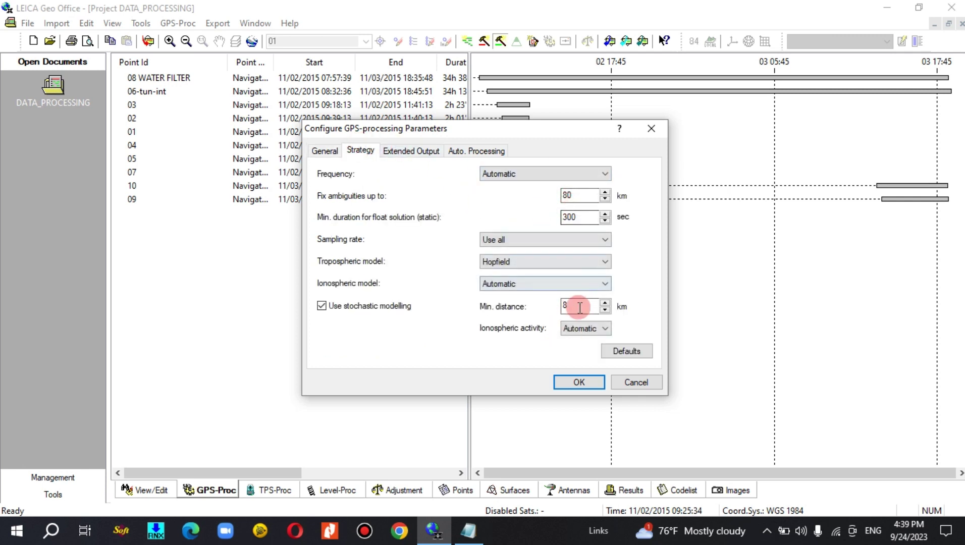
{"action": "left_click", "coordinate": [423, 153]}
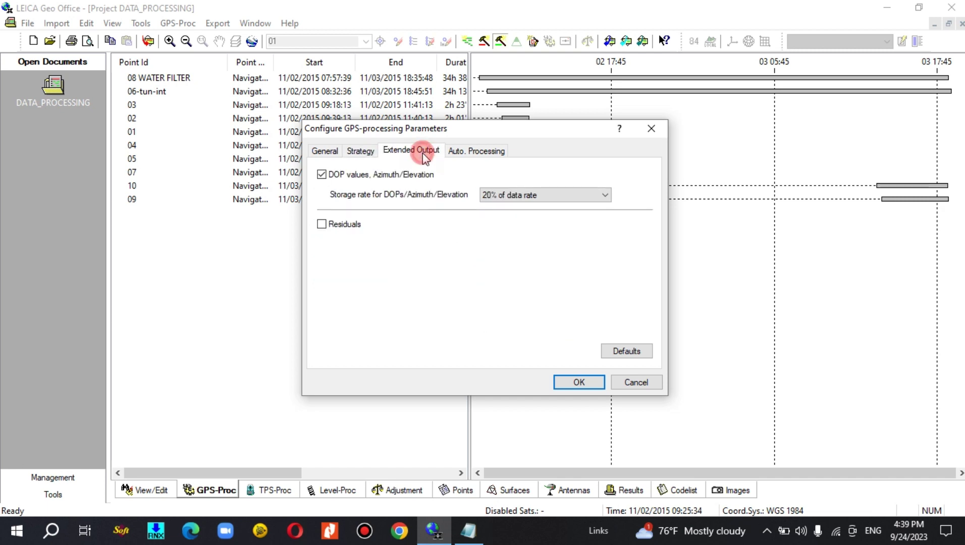
{"action": "left_click", "coordinate": [452, 155]}
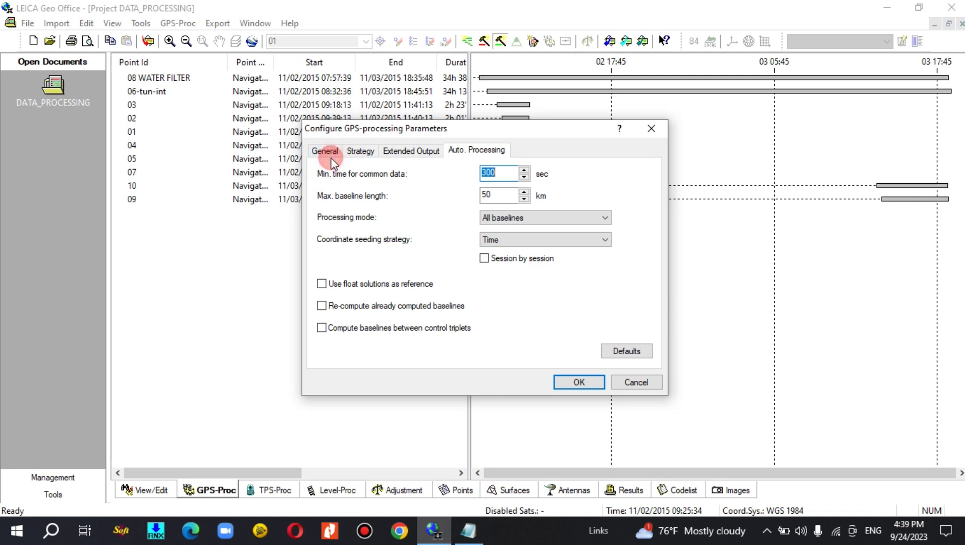
{"action": "left_click", "coordinate": [575, 382]}
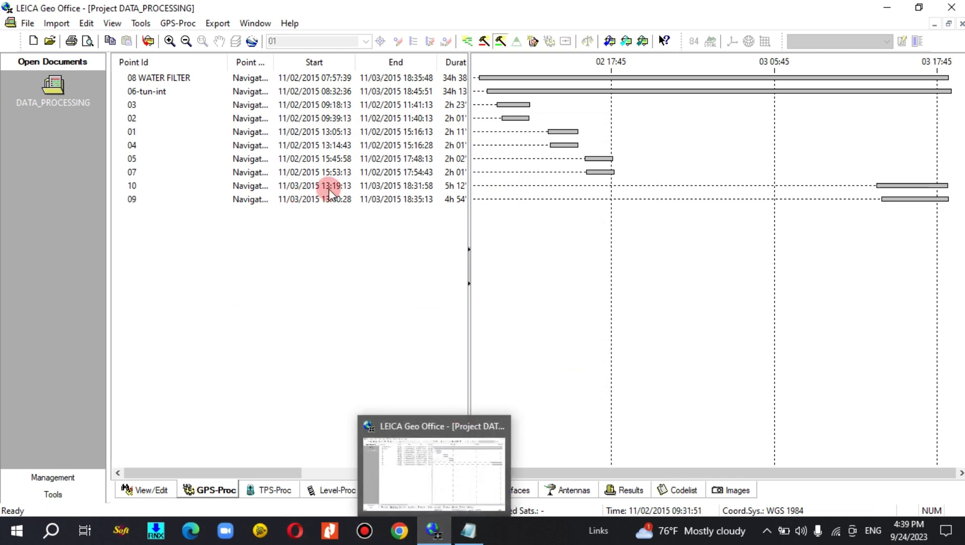
- Edit the point 08 WATER FILTER and change its point class to Control
{"action": "left_click", "coordinate": [171, 78]}
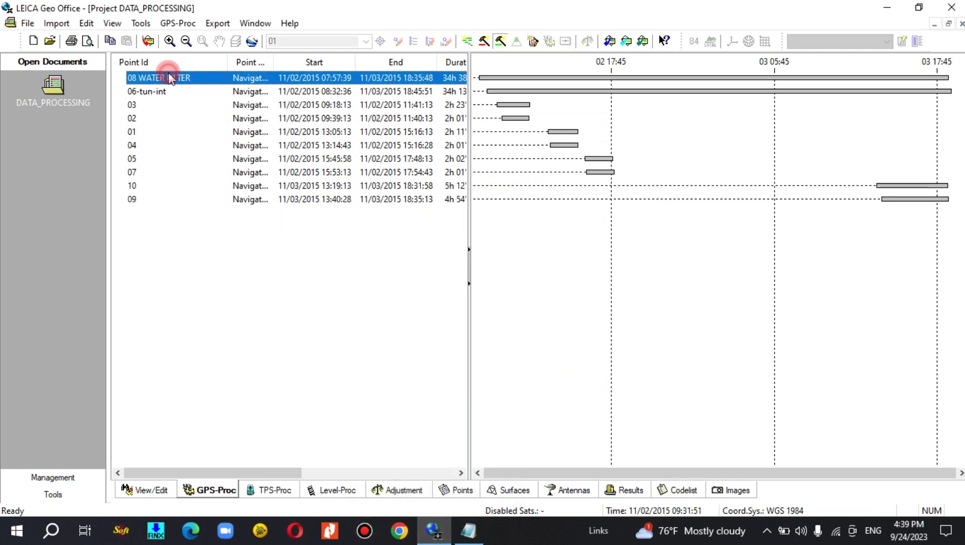
{"action": "right_click", "coordinate": [171, 78]}
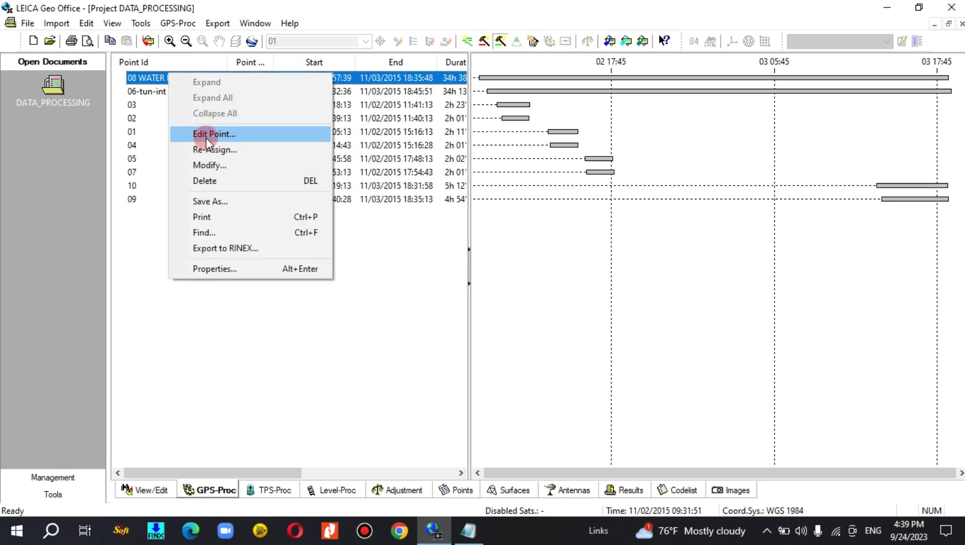
{"action": "left_click", "coordinate": [206, 135]}
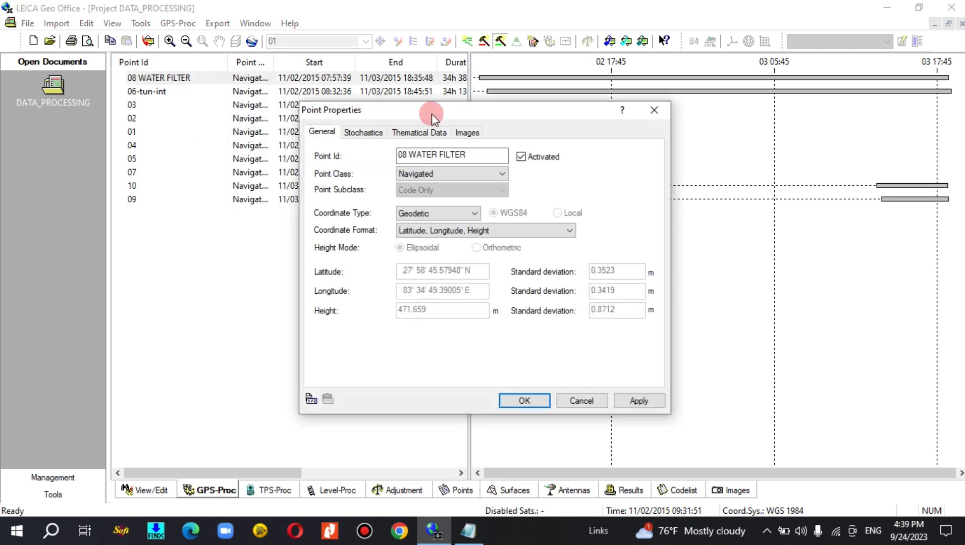
{"action": "left_click", "coordinate": [412, 173]}
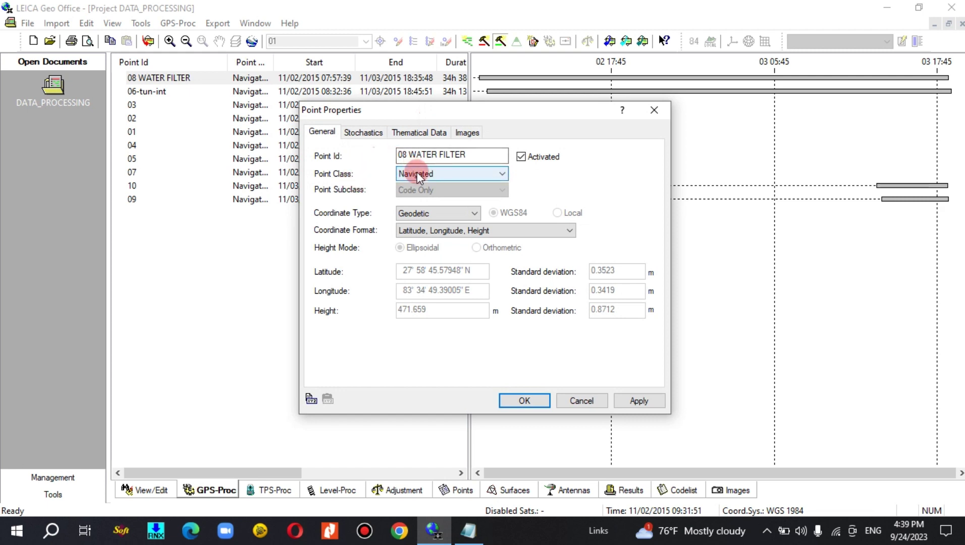
{"action": "left_click", "coordinate": [417, 176]}
{"action": "left_click", "coordinate": [418, 184]}
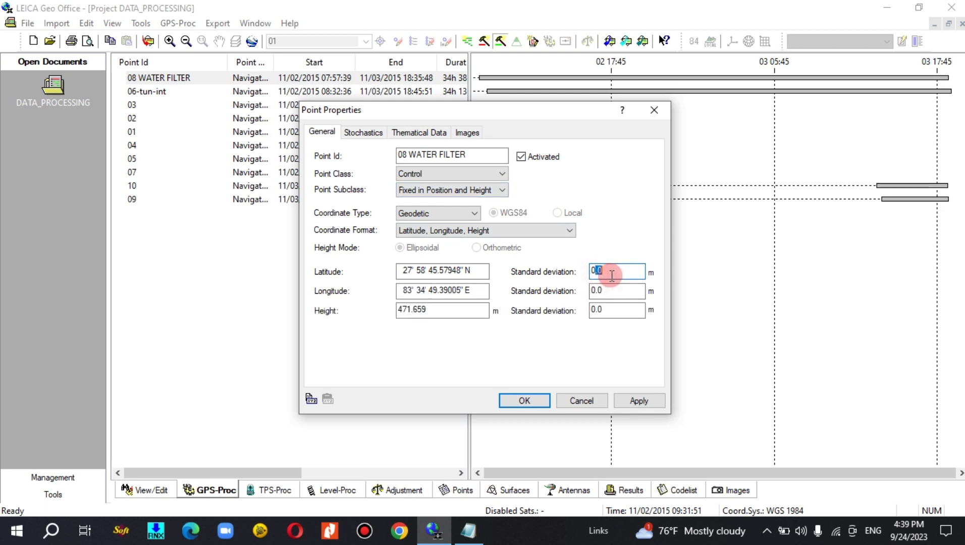
{"action": "left_click", "coordinate": [594, 273]}
{"action": "double_click", "coordinate": [595, 272]}
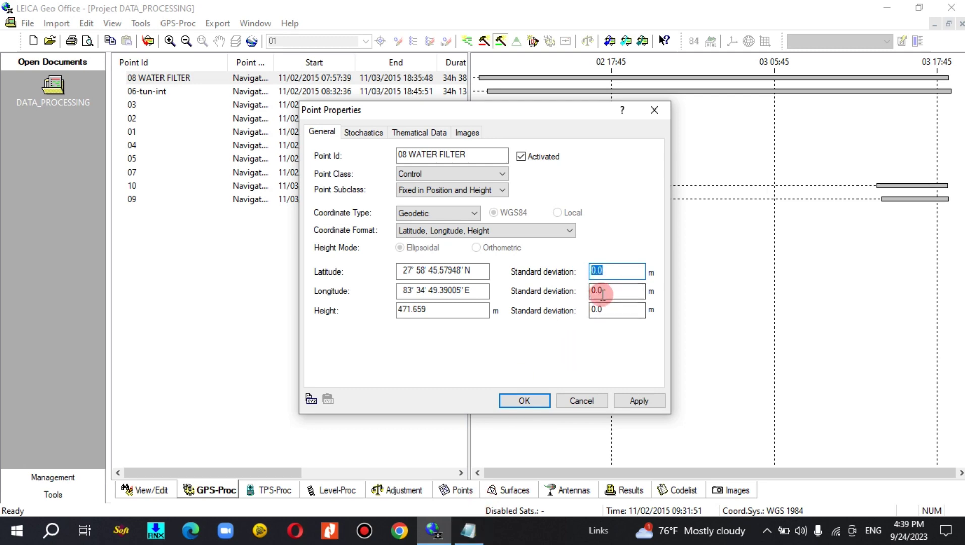
- Copy the decimals 52775 from the Control_Coordinate file in Notepad into the control point's latitude, making it 27° 58' 45.52775" N
{"action": "left_click", "coordinate": [468, 532]}
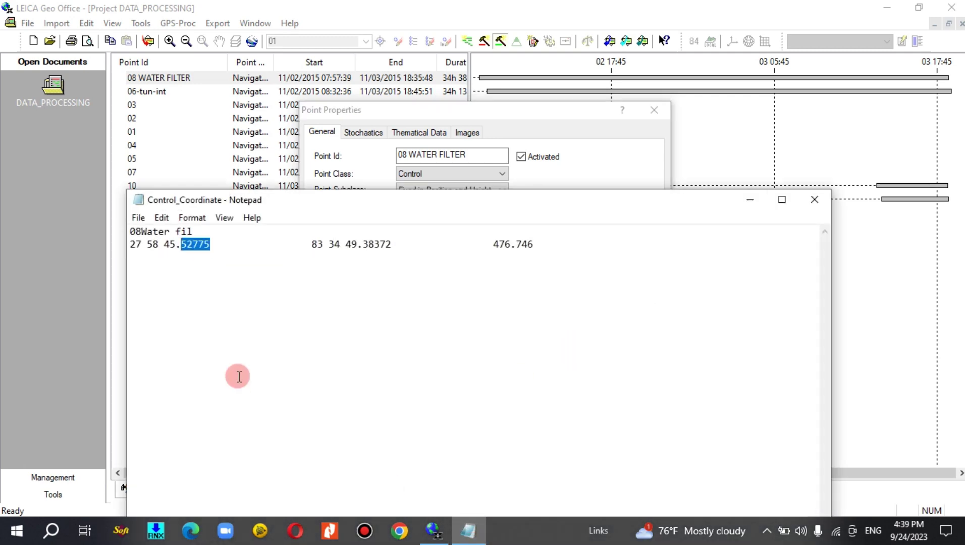
{"action": "left_click", "coordinate": [219, 243]}
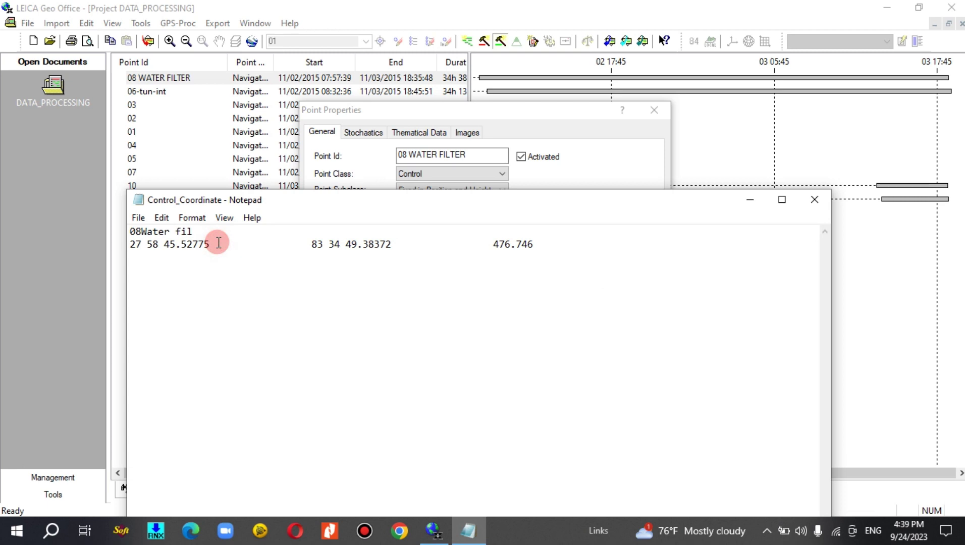
{"action": "left_click_drag", "start_coordinate": [219, 244], "coordinate": [183, 246]}
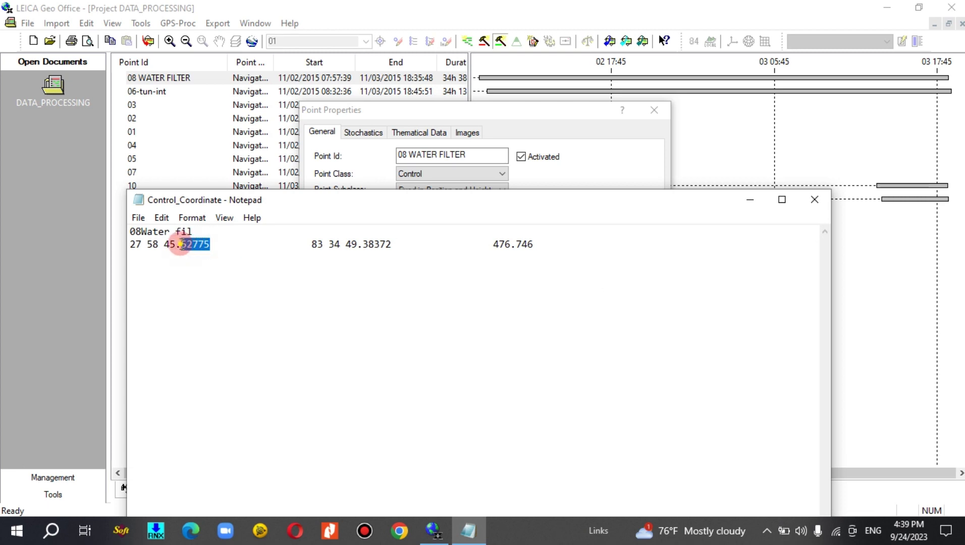
{"action": "right_click", "coordinate": [182, 246]}
{"action": "left_click", "coordinate": [134, 284]}
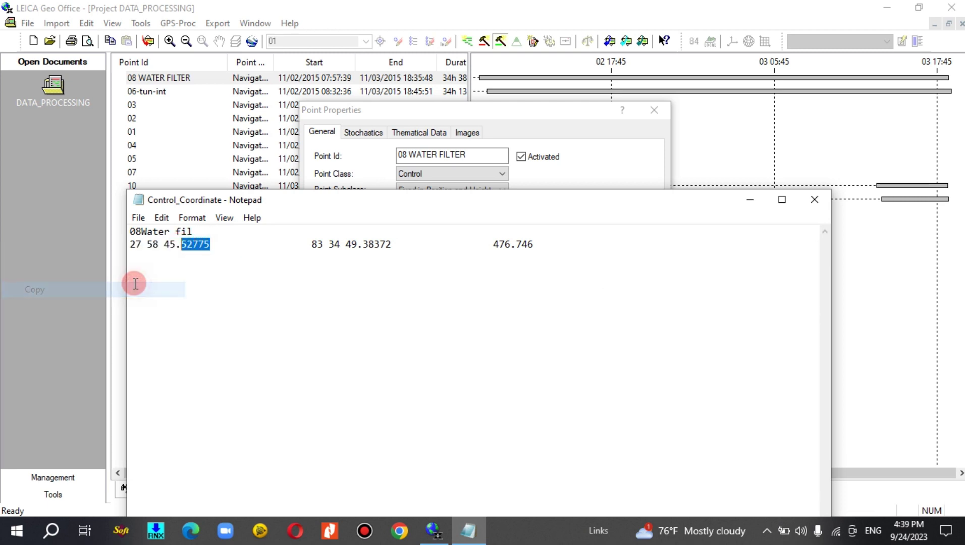
{"action": "left_click", "coordinate": [603, 179]}
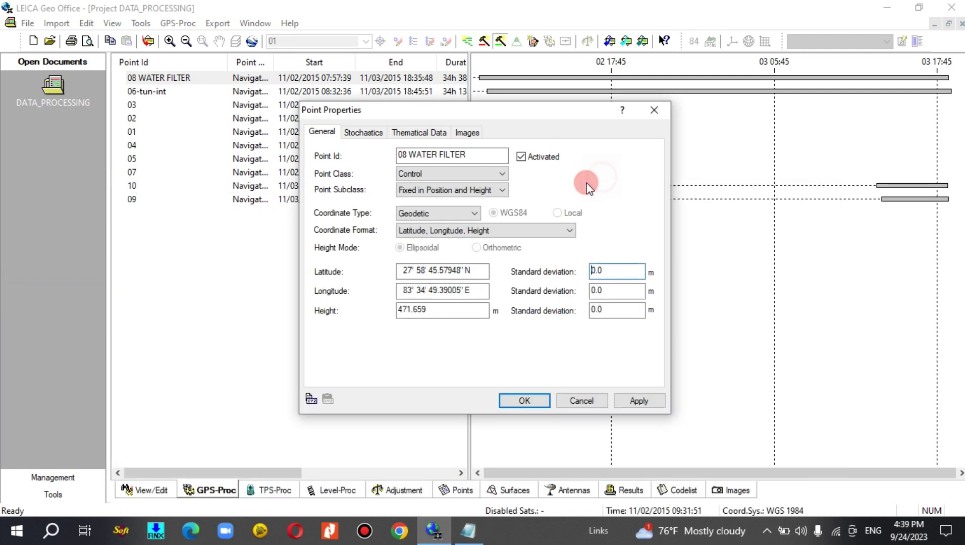
{"action": "left_click", "coordinate": [440, 272]}
{"action": "left_click_drag", "start_coordinate": [440, 271], "coordinate": [461, 271]}
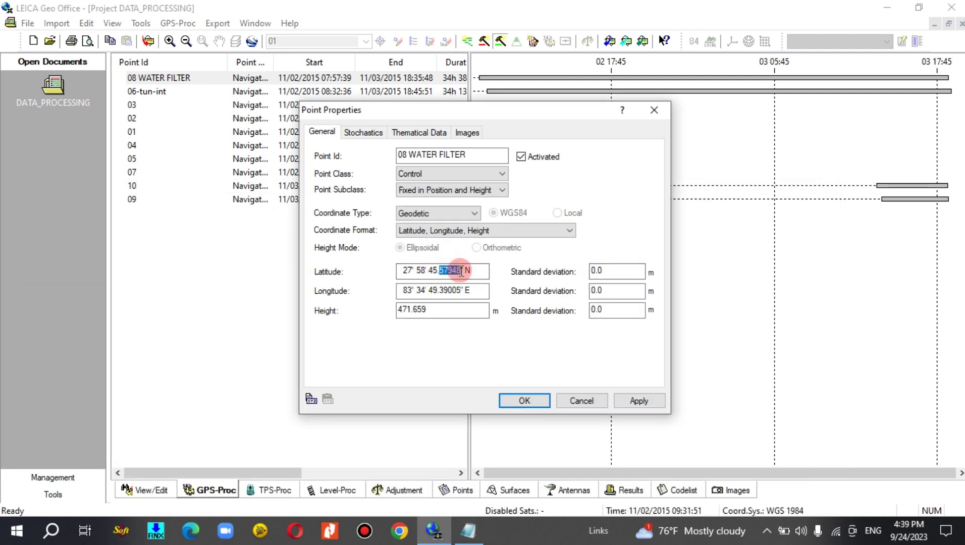
{"action": "right_click", "coordinate": [461, 271]}
{"action": "left_click", "coordinate": [491, 364]}
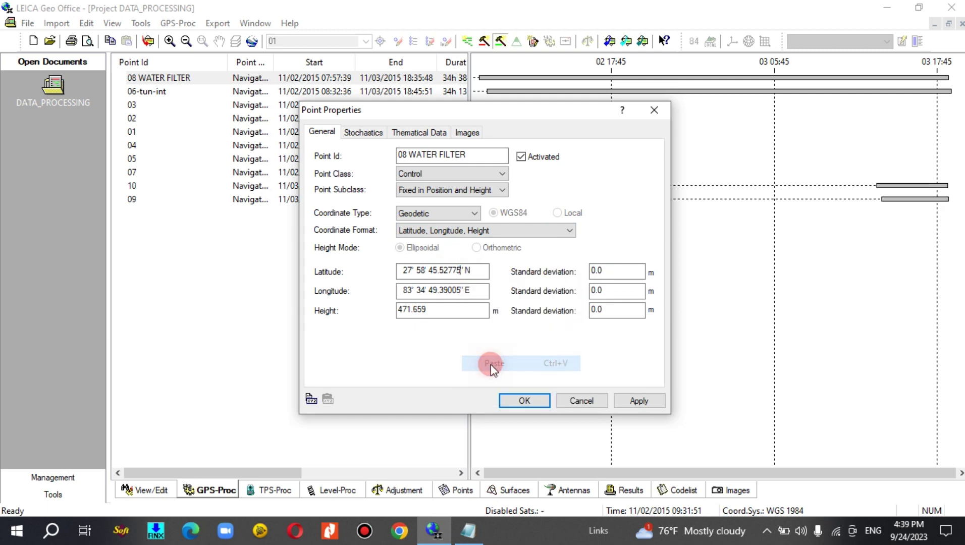
- Copy the decimals 38372 from the Control_Coordinate file into the control point's longitude, making it 83° 34' 49.38372" E
{"action": "left_click", "coordinate": [469, 530]}
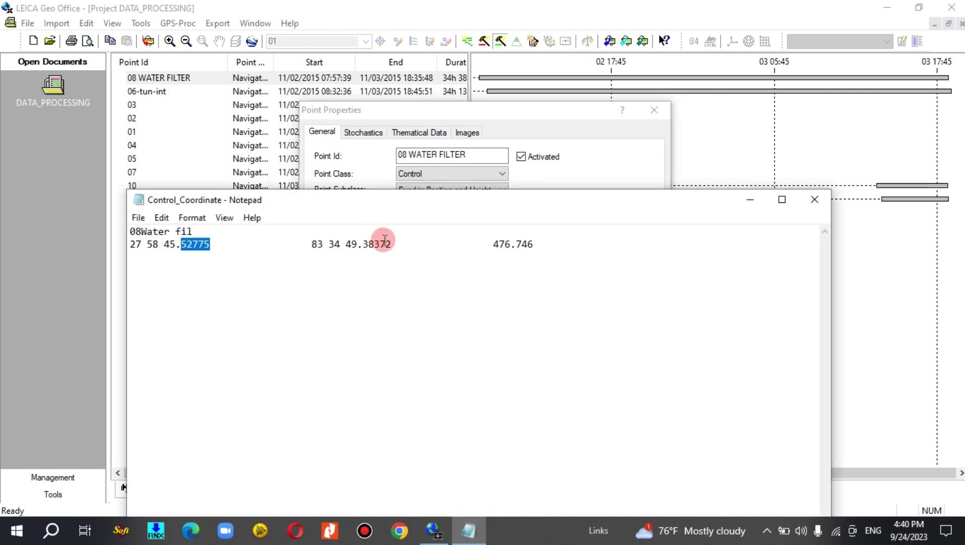
{"action": "left_click_drag", "start_coordinate": [392, 245], "coordinate": [365, 247]}
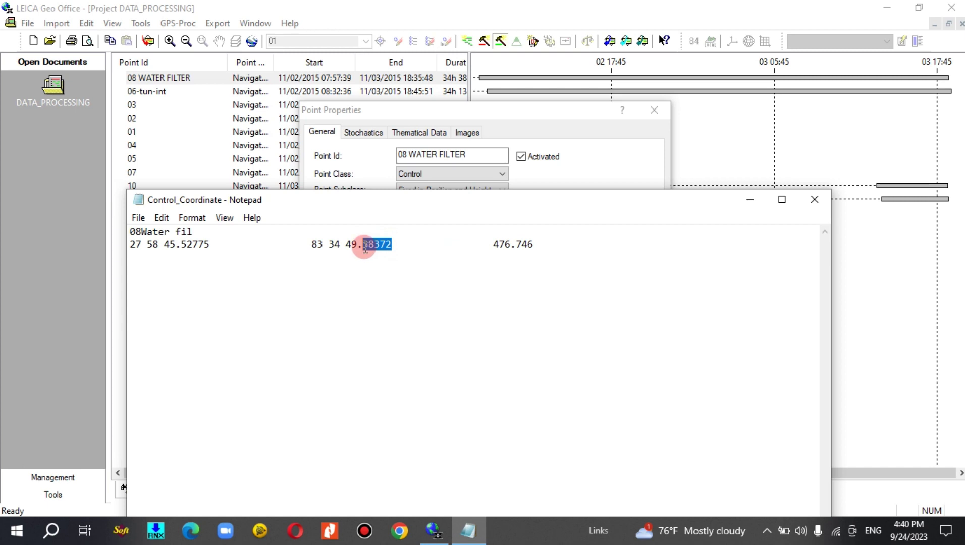
{"action": "left_click", "coordinate": [367, 161]}
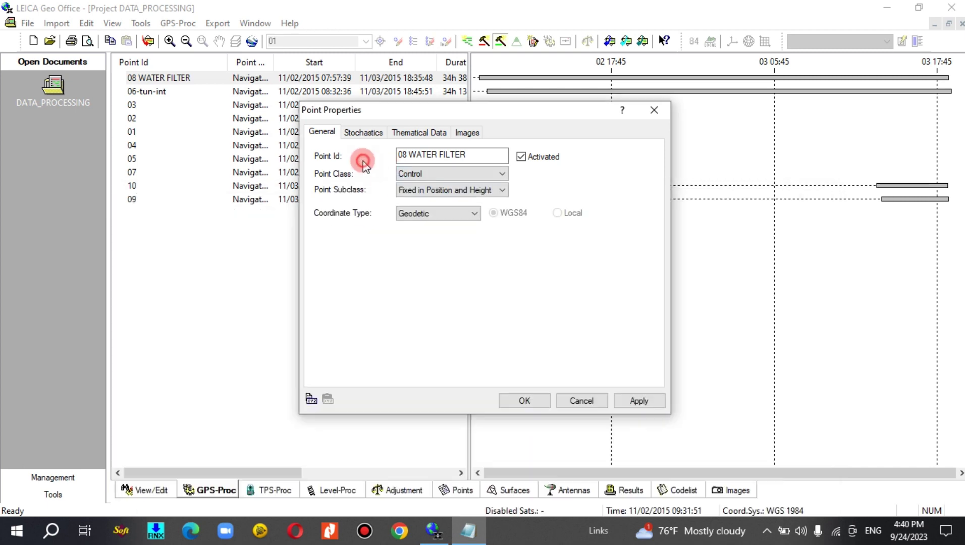
{"action": "left_click", "coordinate": [444, 292]}
{"action": "left_click_drag", "start_coordinate": [439, 291], "coordinate": [462, 292]}
{"action": "key", "text": "ctrl+v"}
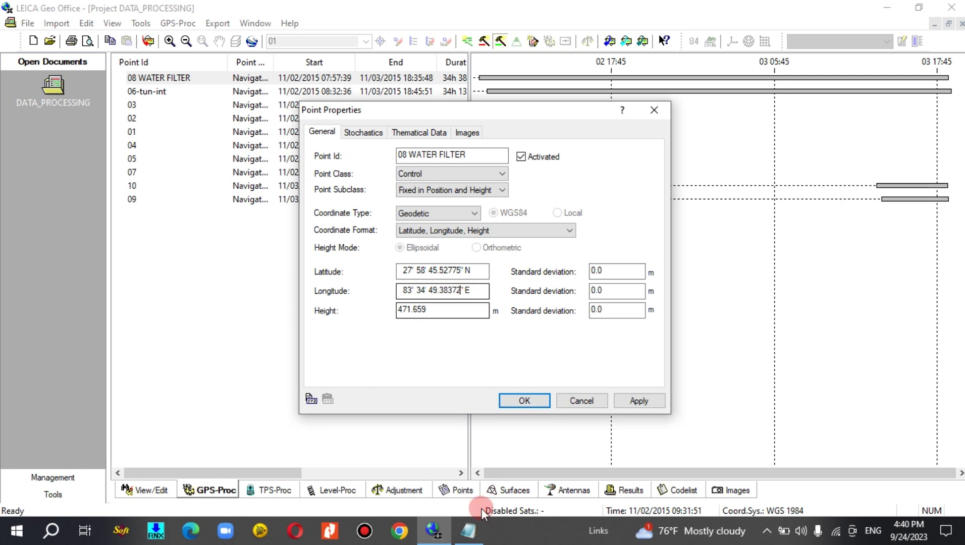
- Copy the height 476.746 from the Control_Coordinate file in Notepad into the control point's height and accept the point properties
{"action": "left_click", "coordinate": [482, 536]}
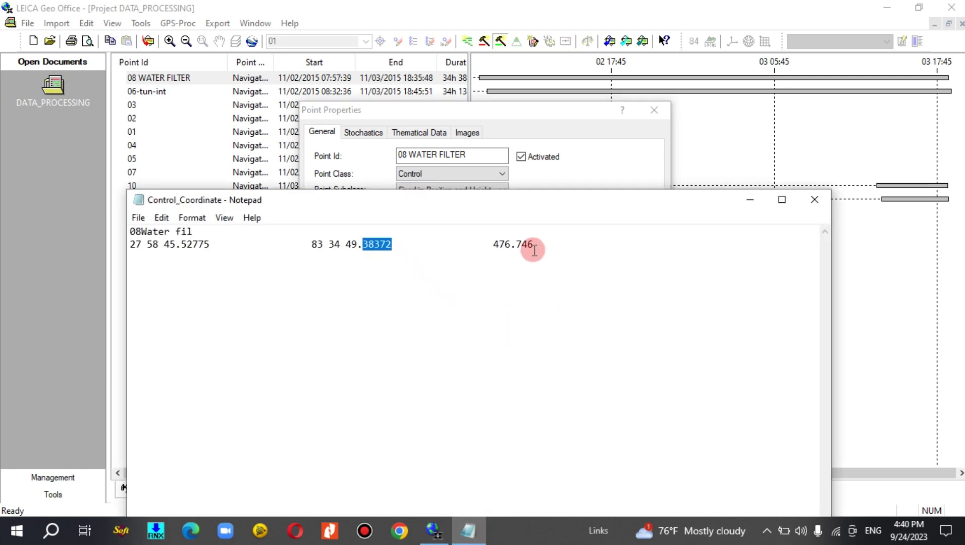
{"action": "left_click", "coordinate": [493, 241]}
{"action": "key", "text": "shift+Home"}
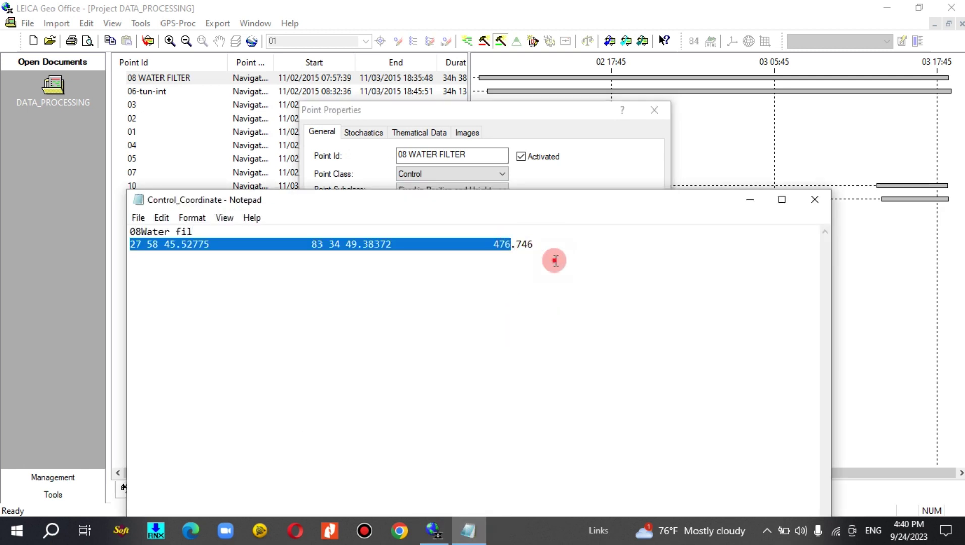
{"action": "left_click", "coordinate": [553, 259]}
{"action": "left_click_drag", "start_coordinate": [536, 246], "coordinate": [493, 247]}
{"action": "key", "text": "ctrl+c"}
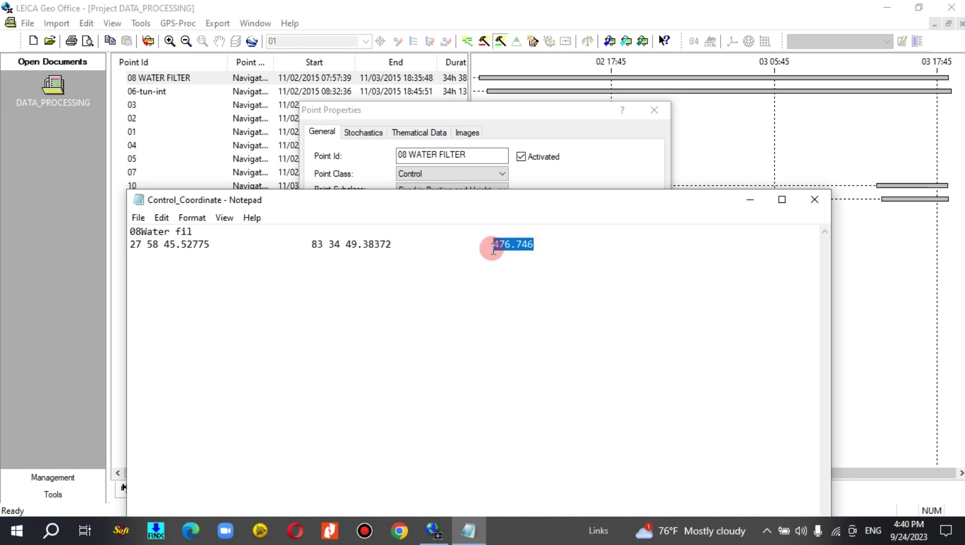
{"action": "left_click", "coordinate": [585, 161]}
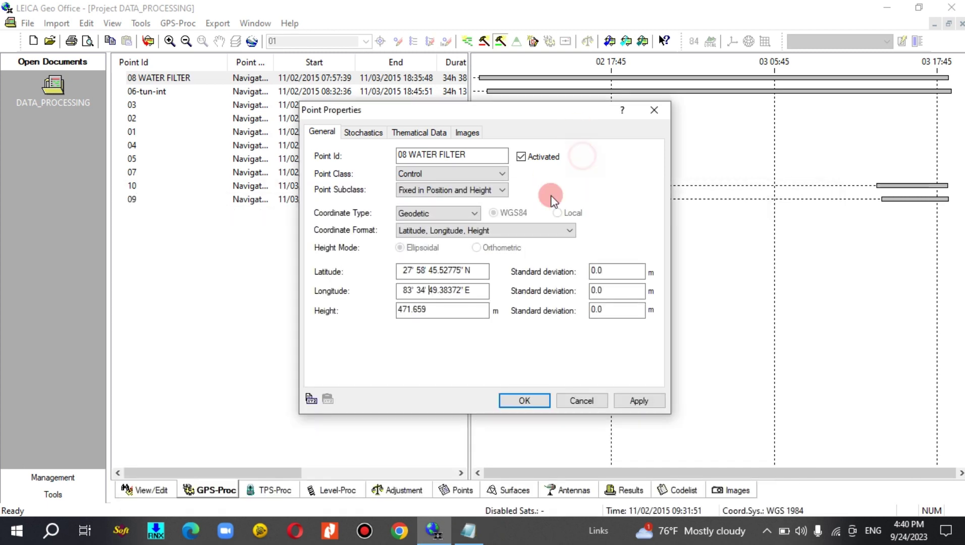
{"action": "double_click", "coordinate": [437, 312]}
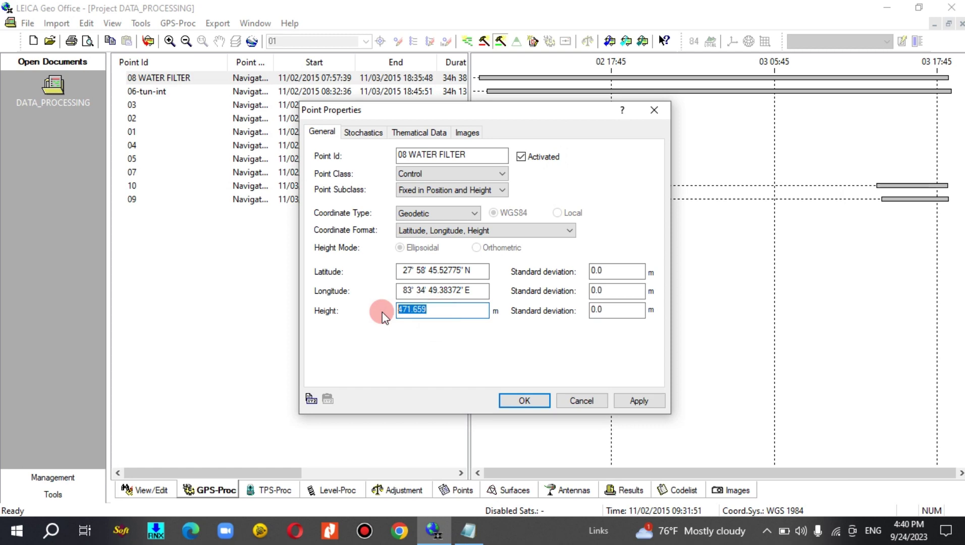
{"action": "key", "text": "ctrl+v"}
{"action": "left_click", "coordinate": [639, 403]}
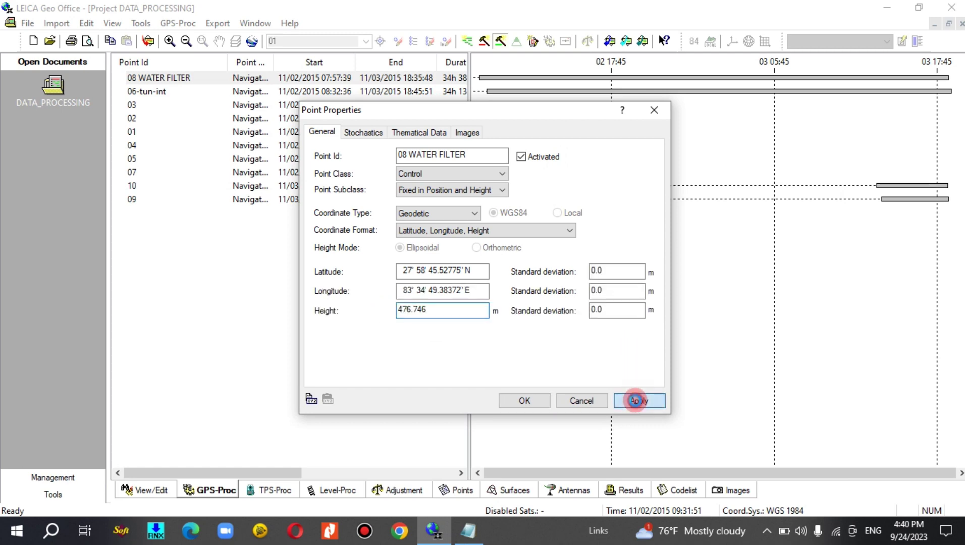
{"action": "left_click", "coordinate": [525, 402]}
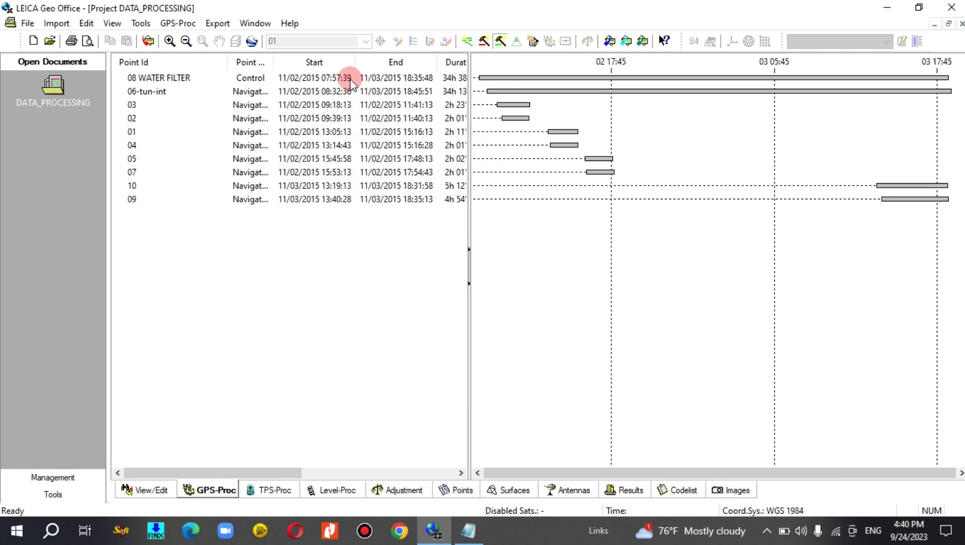
- Select 08 WATER FILTER as the reference and 06-tun-int as the rover, and process the baseline
{"action": "left_click", "coordinate": [484, 41]}
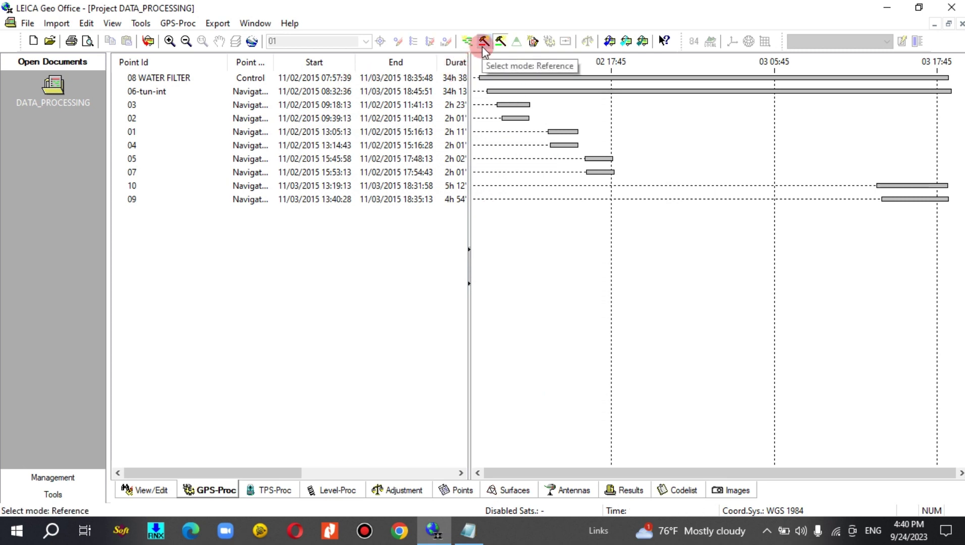
{"action": "left_click", "coordinate": [501, 81]}
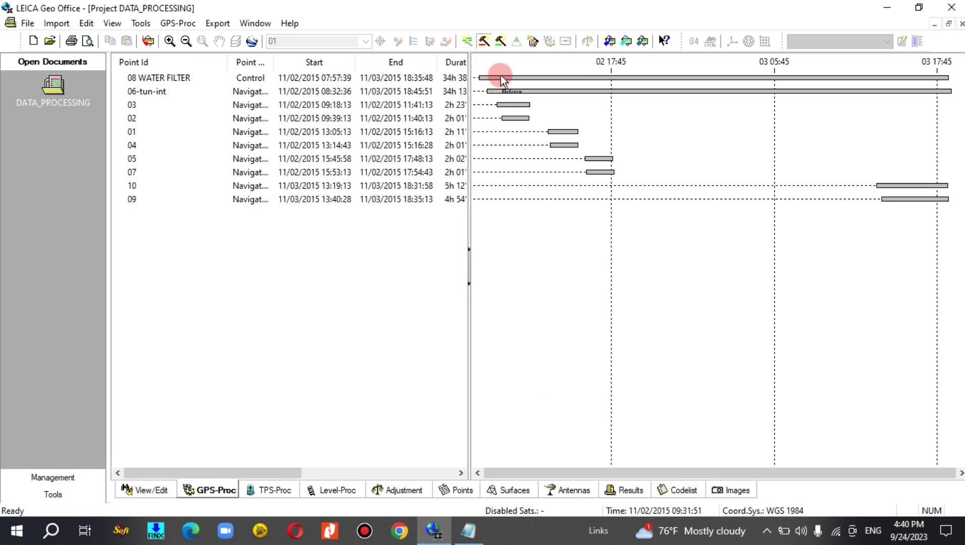
{"action": "left_click", "coordinate": [483, 41]}
{"action": "left_click", "coordinate": [492, 79]}
{"action": "left_click", "coordinate": [500, 41]}
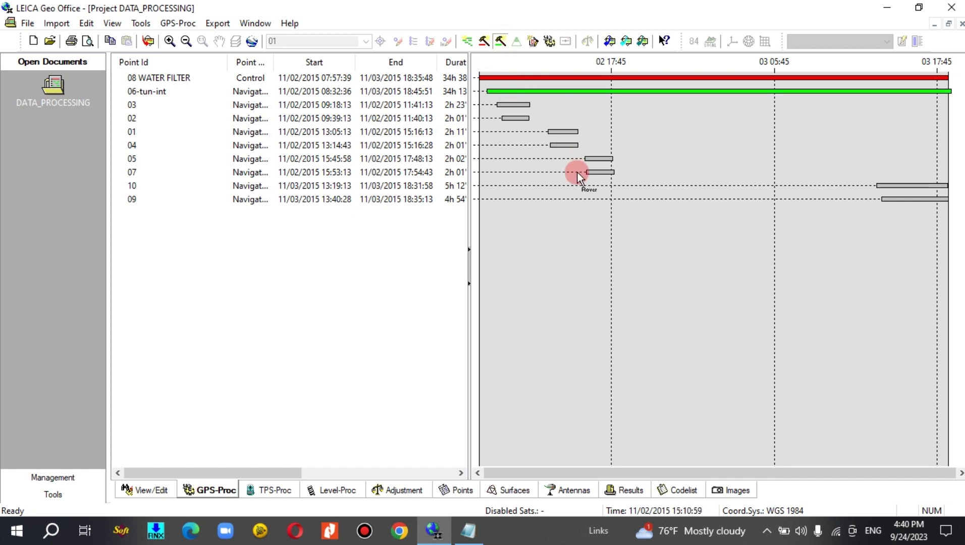
{"action": "right_click", "coordinate": [573, 249]}
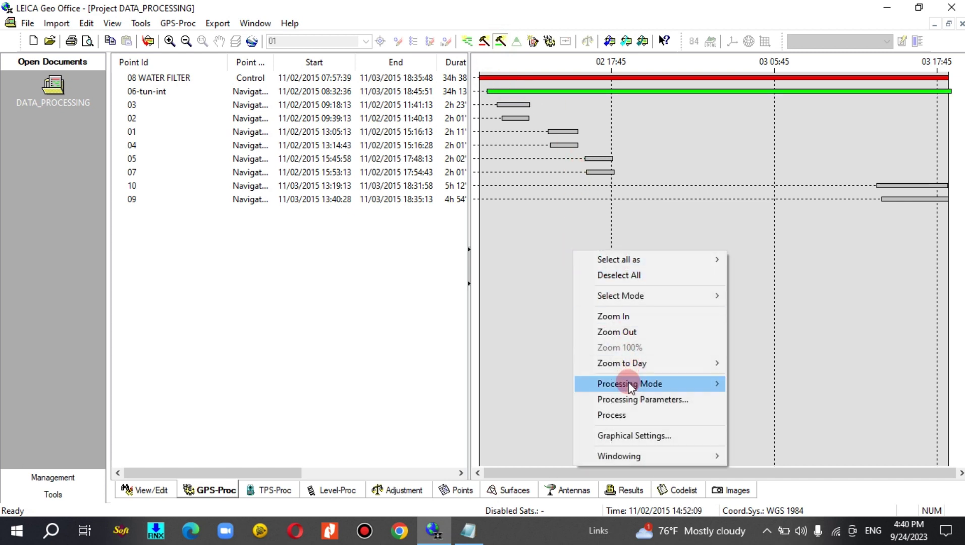
{"action": "left_click", "coordinate": [628, 415]}
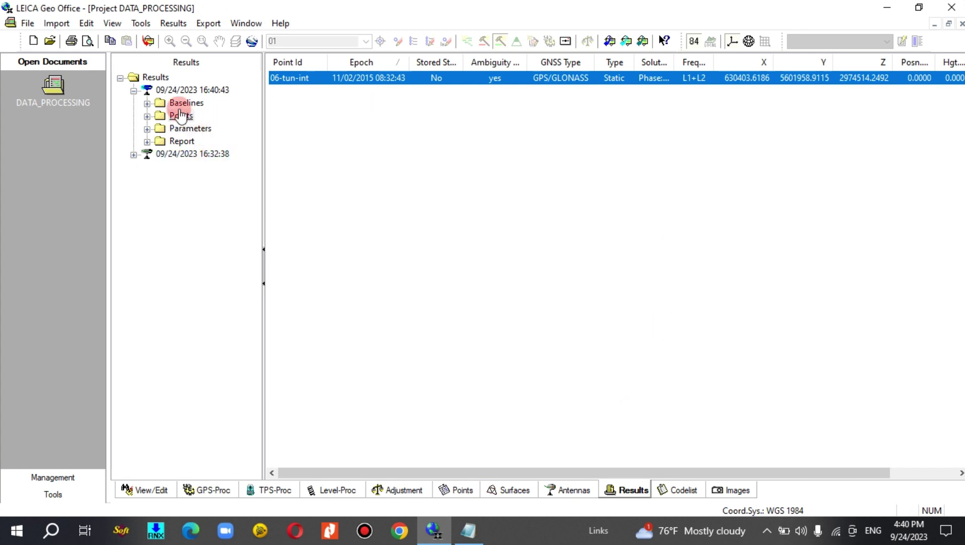
- Configure the results to retain the last 7 computation runs
{"action": "right_click", "coordinate": [152, 78]}
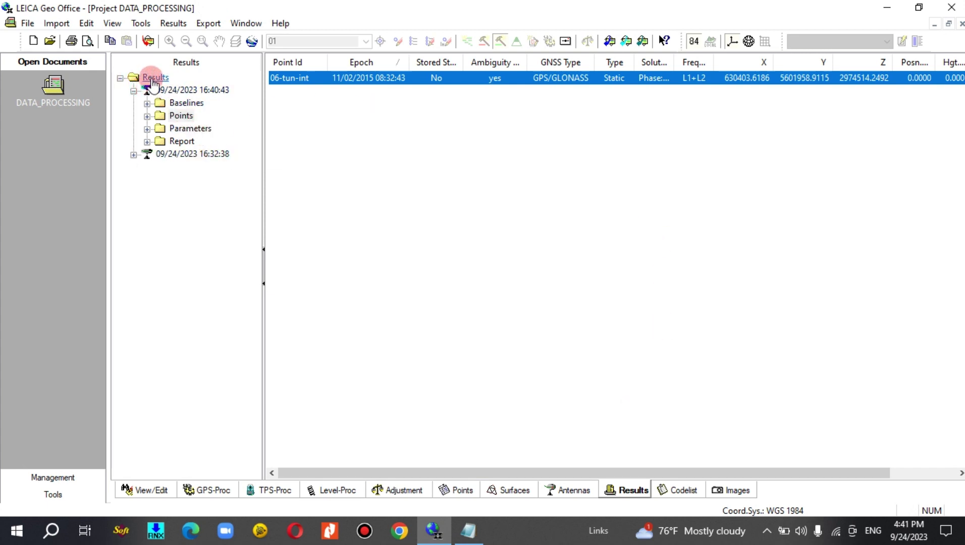
{"action": "left_click", "coordinate": [156, 283]}
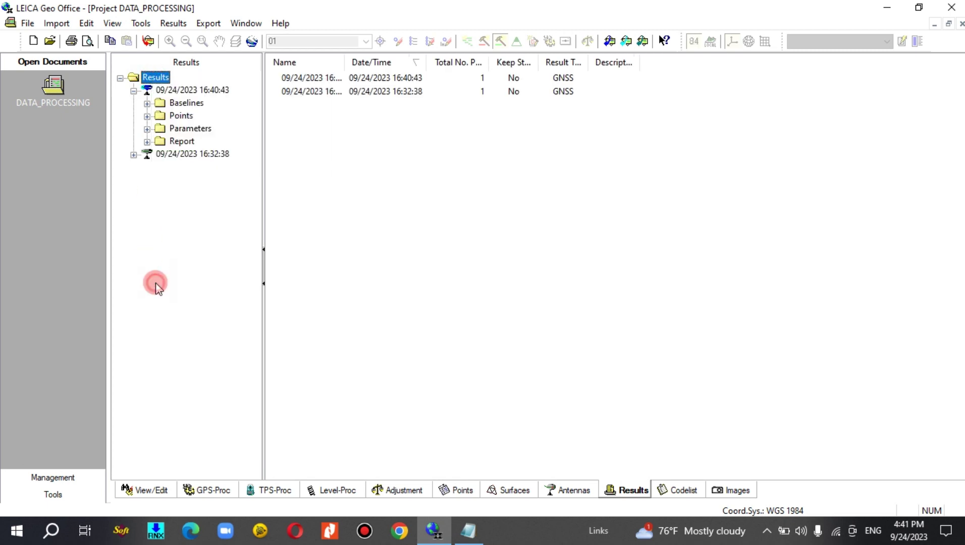
{"action": "right_click", "coordinate": [157, 85]}
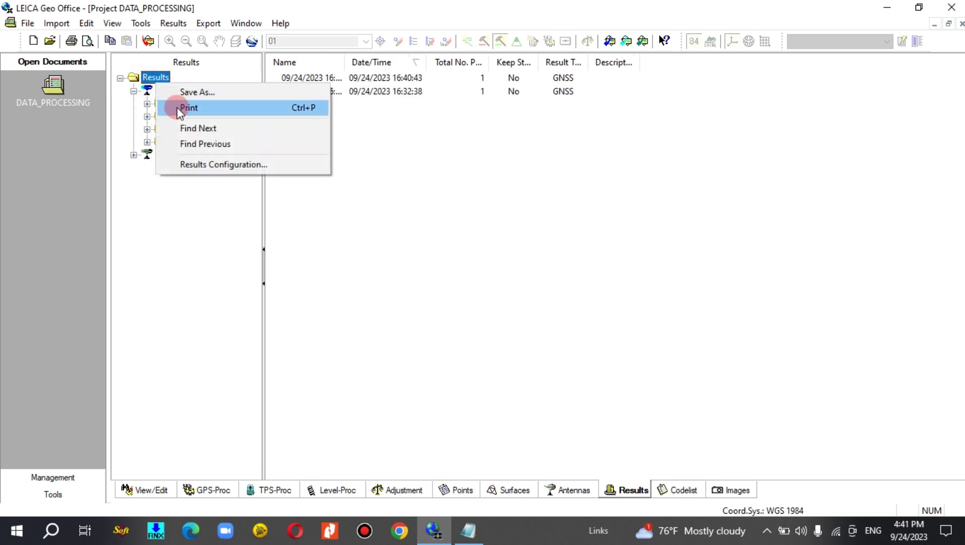
{"action": "left_click", "coordinate": [194, 164]}
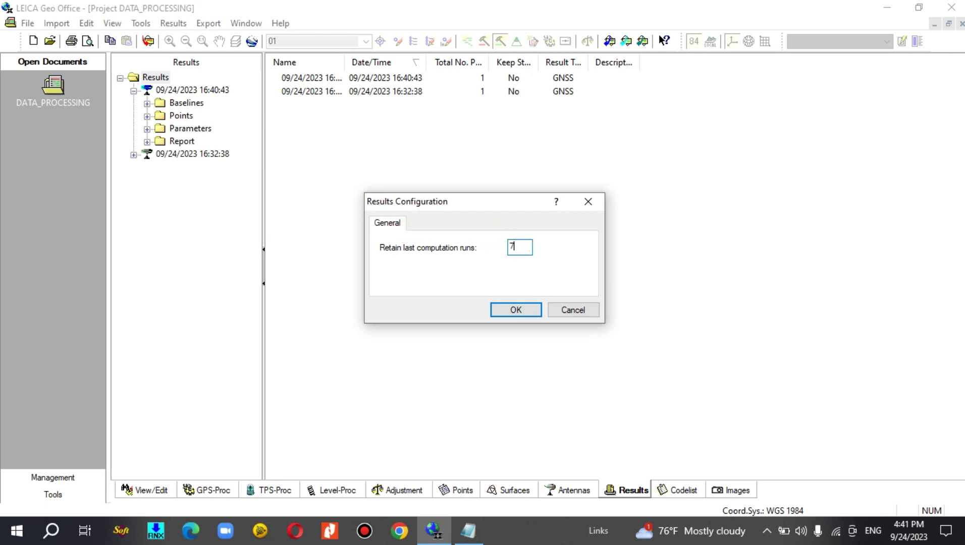
{"action": "left_click", "coordinate": [518, 309]}
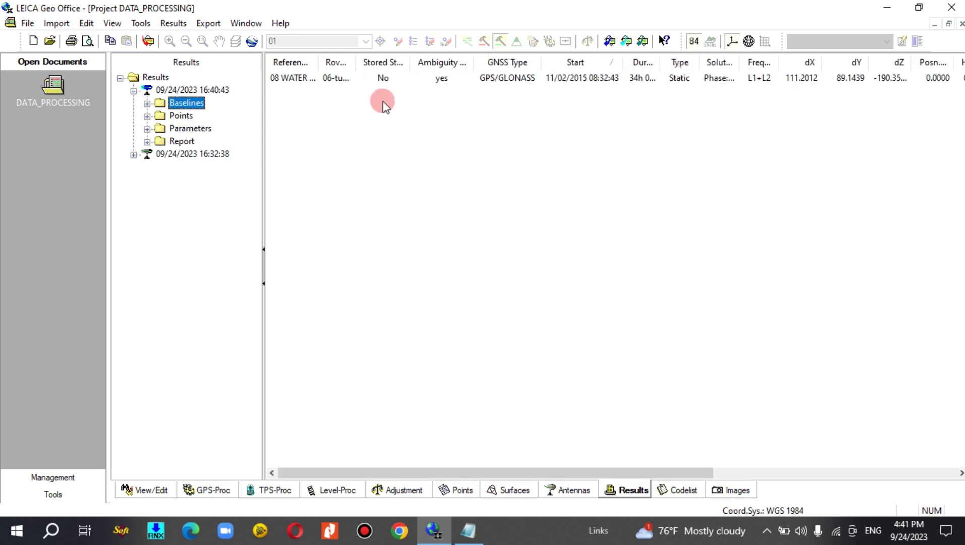
- Examine the processing parameters of the 16:40:43 run and its summary report, including the baseline overview
{"action": "double_click", "coordinate": [188, 130]}
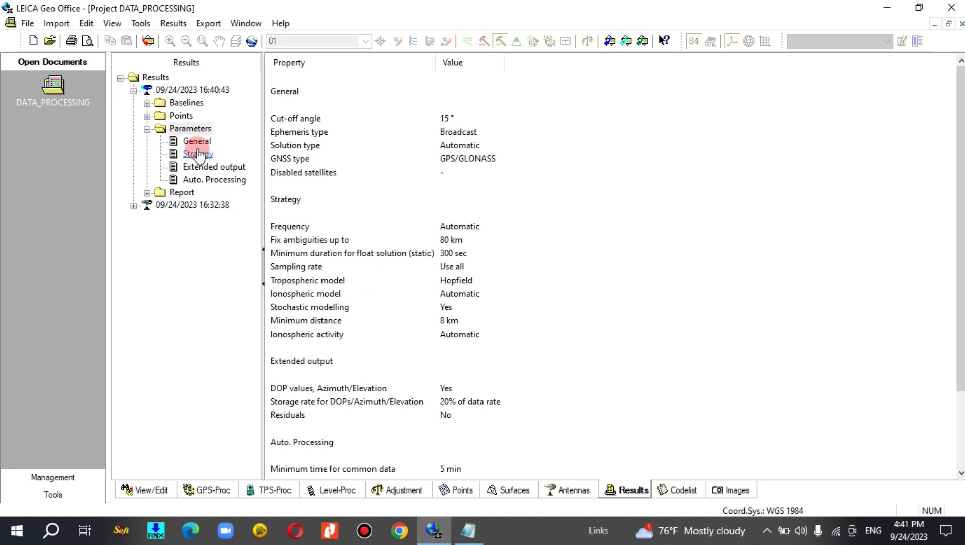
{"action": "left_click", "coordinate": [159, 193]}
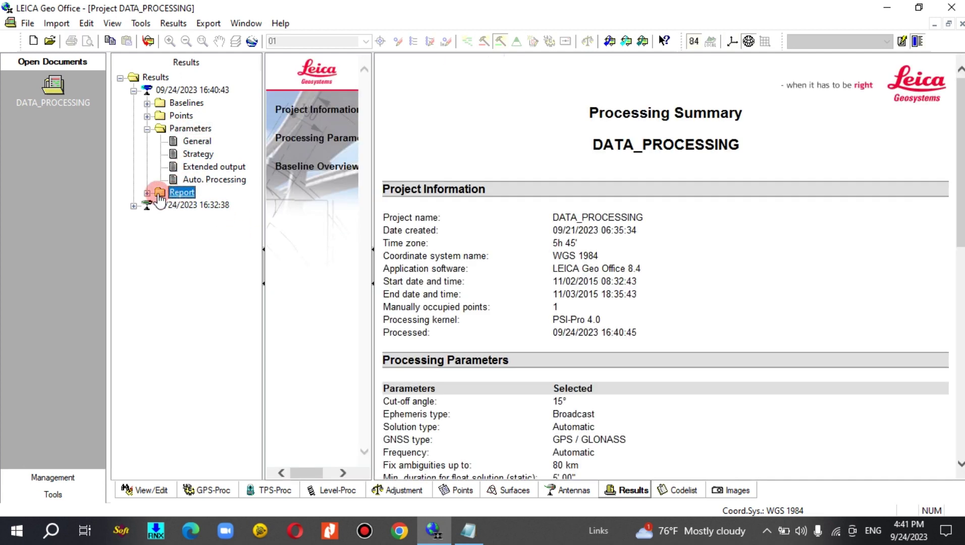
{"action": "left_click", "coordinate": [146, 194]}
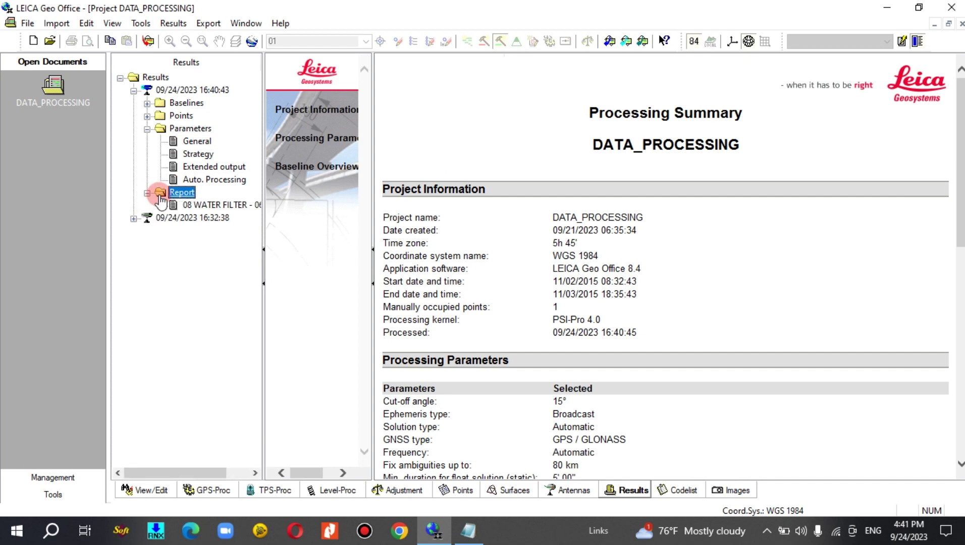
{"action": "left_click_drag", "start_coordinate": [961, 152], "coordinate": [961, 361]}
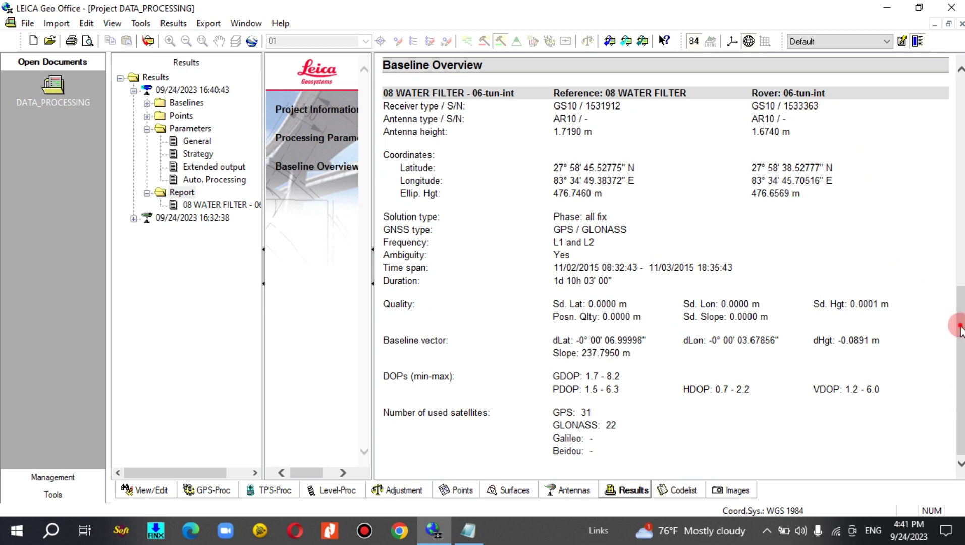
{"action": "left_click_drag", "start_coordinate": [961, 328], "coordinate": [943, 139]}
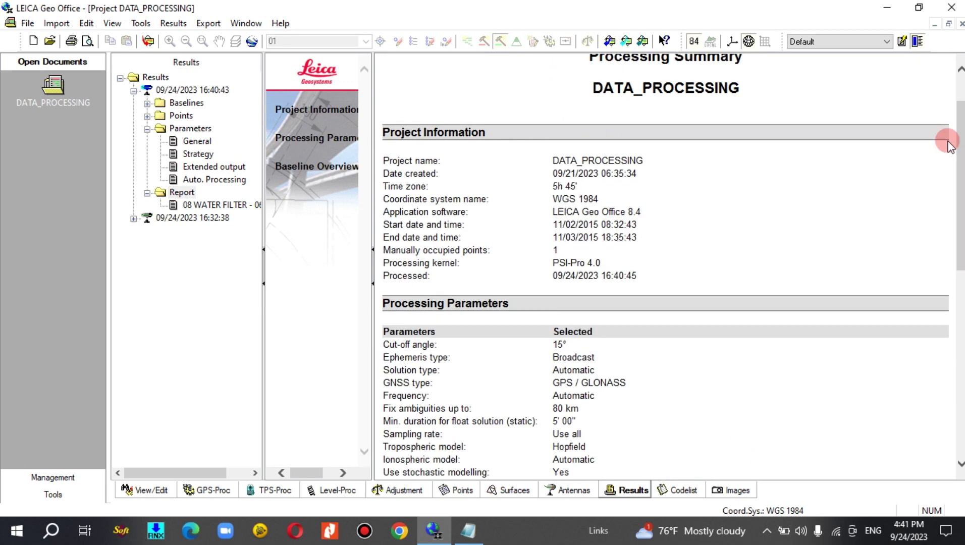
{"action": "left_click", "coordinate": [148, 129]}
{"action": "left_click", "coordinate": [155, 77]}
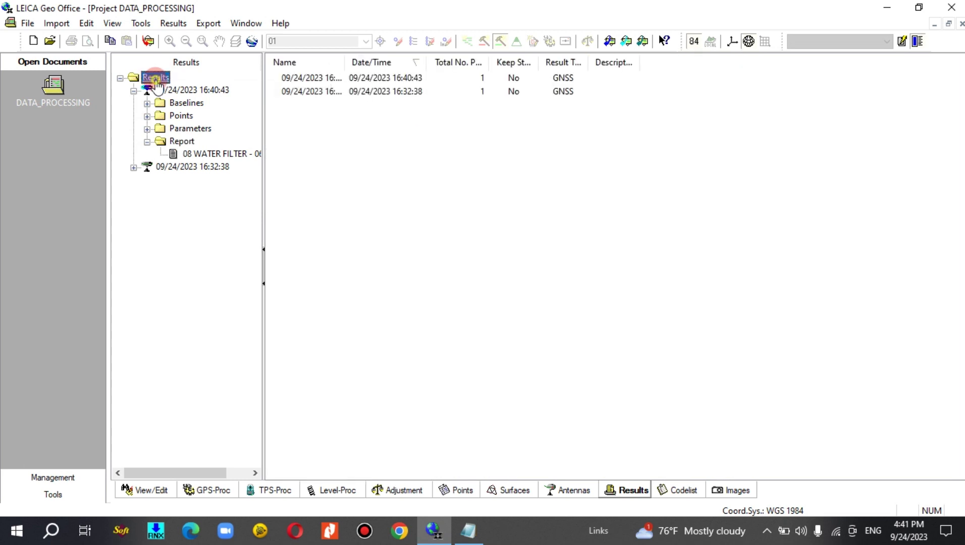
{"action": "right_click", "coordinate": [157, 83]}
{"action": "left_click", "coordinate": [204, 162]}
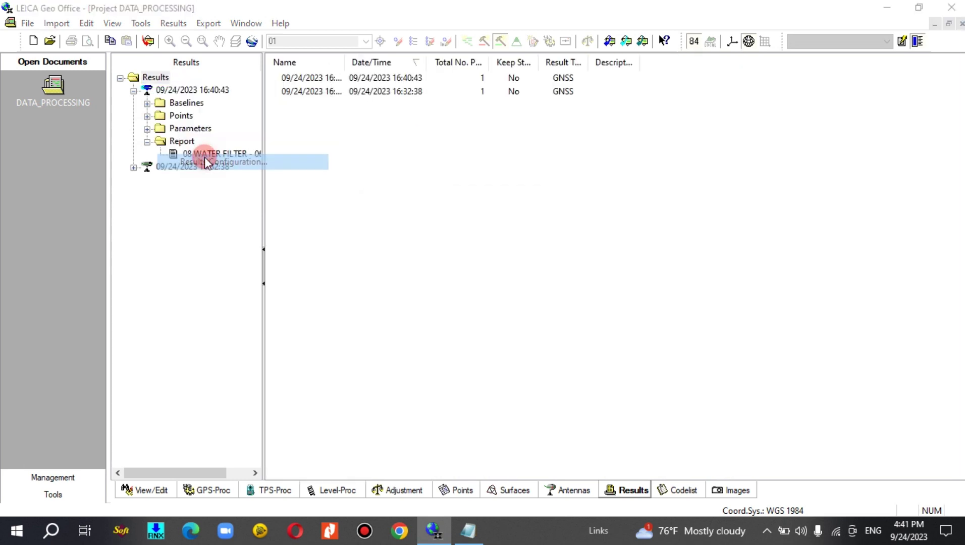
{"action": "left_click", "coordinate": [587, 202]}
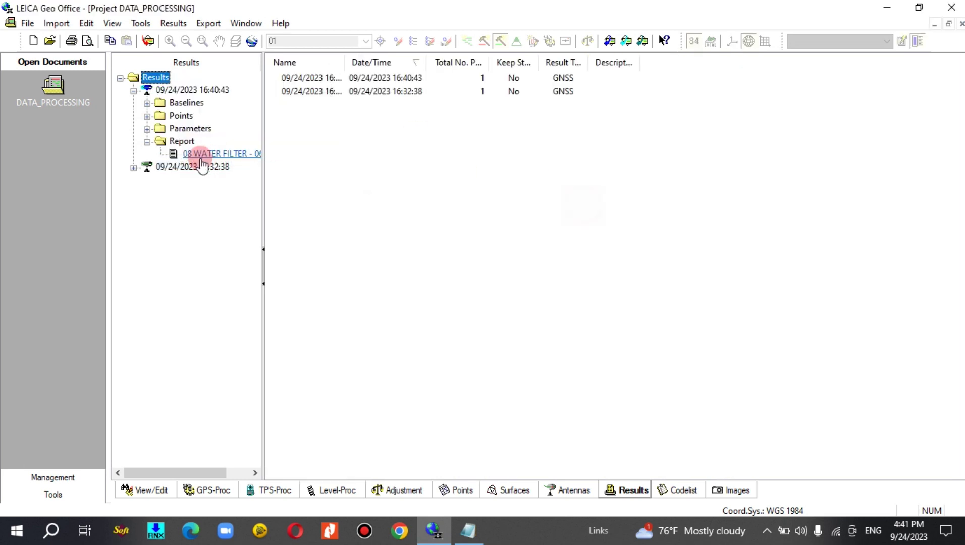
{"action": "right_click", "coordinate": [181, 90]}
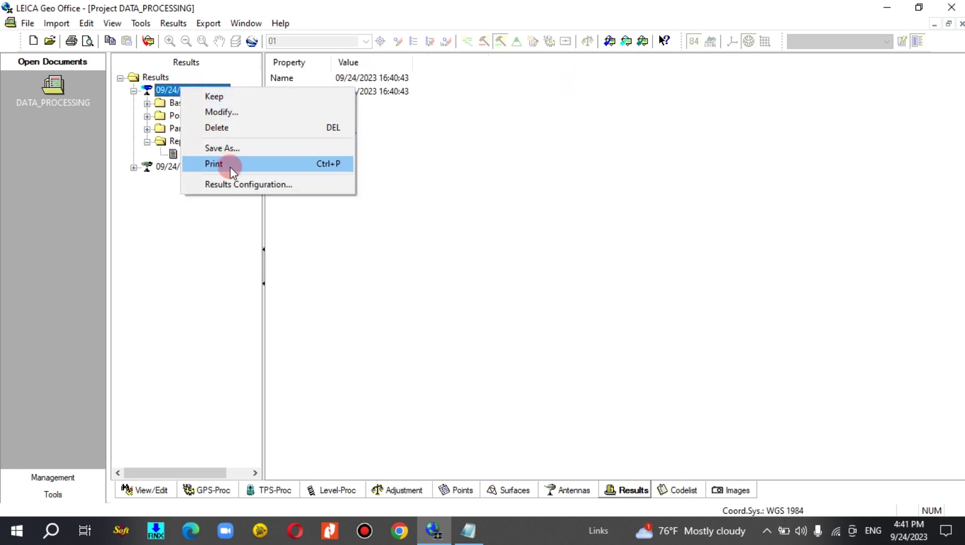
{"action": "left_click", "coordinate": [147, 204]}
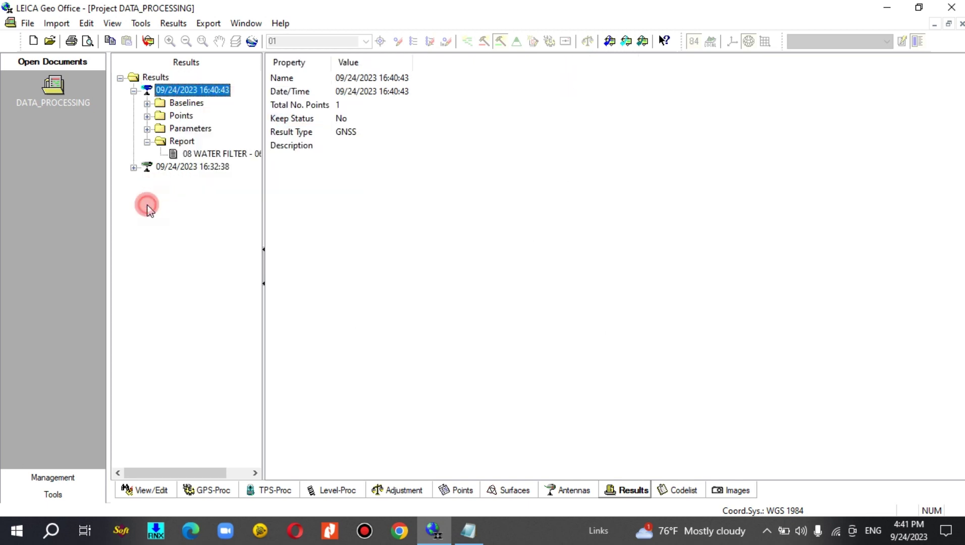
- Check the report template's general, contents, coordinate types, format and headers settings, and accept the template properties
{"action": "right_click", "coordinate": [180, 142]}
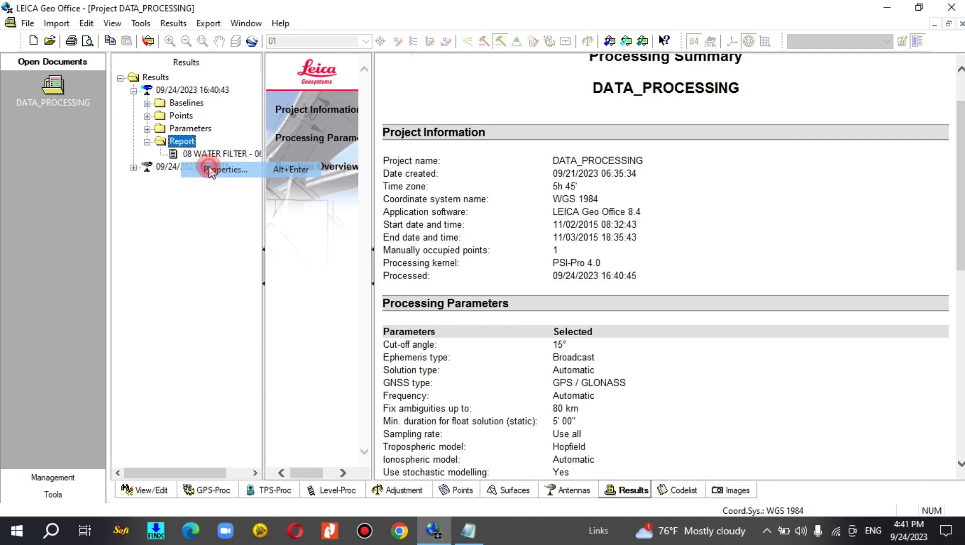
{"action": "left_click", "coordinate": [225, 169]}
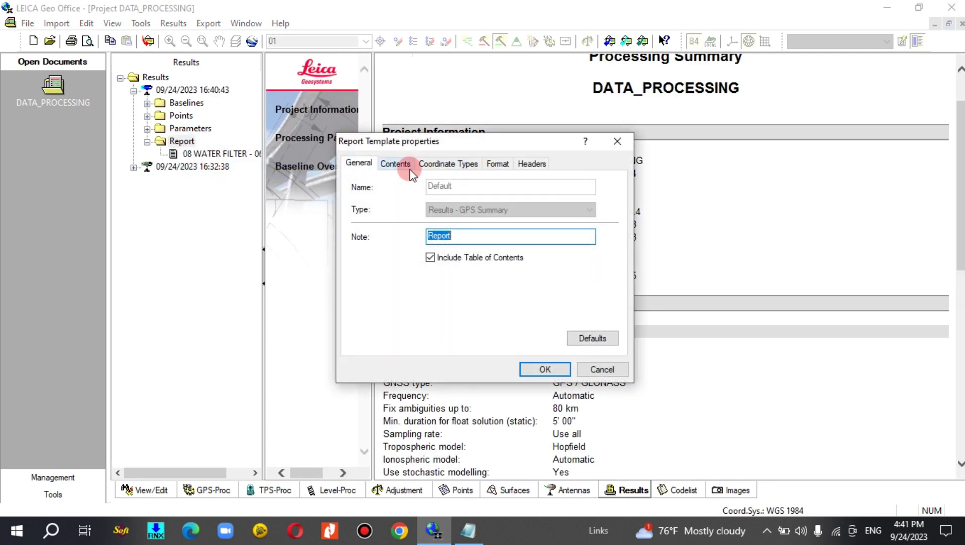
{"action": "left_click", "coordinate": [410, 171]}
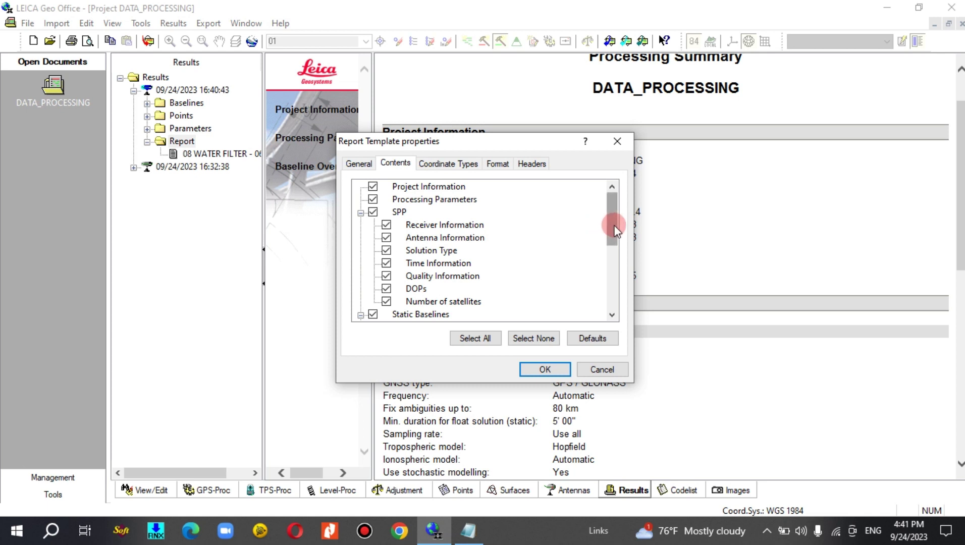
{"action": "mouse_move", "coordinate": [615, 230]}
{"action": "left_mouse_down"}
{"action": "mouse_move", "coordinate": [625, 313]}
{"action": "mouse_move", "coordinate": [627, 218]}
{"action": "left_mouse_up"}
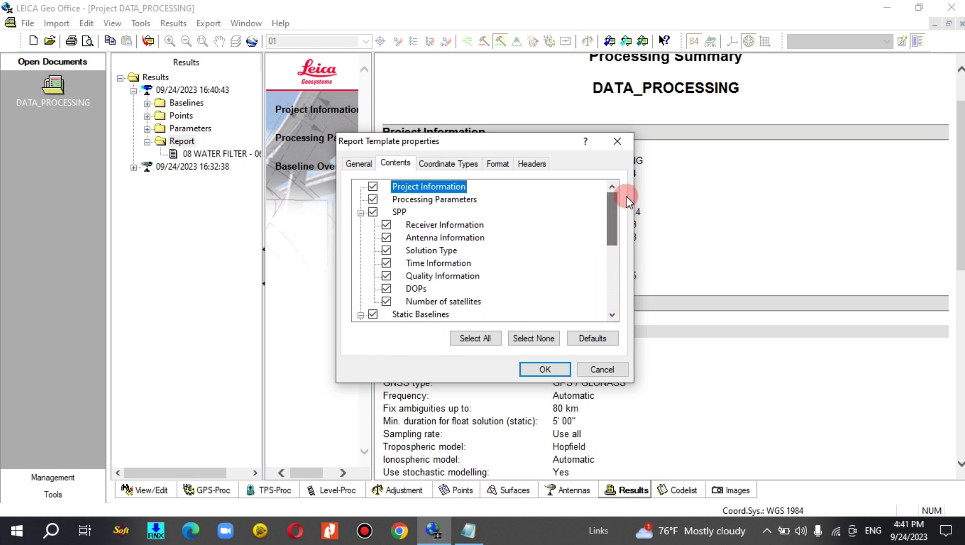
{"action": "left_click", "coordinate": [445, 164]}
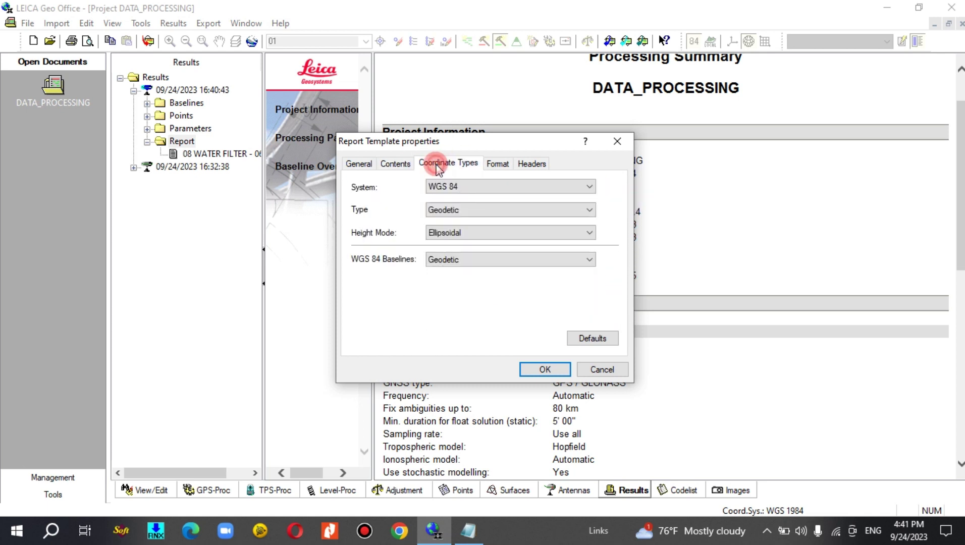
{"action": "left_click", "coordinate": [500, 166]}
{"action": "left_click", "coordinate": [533, 163]}
{"action": "left_click", "coordinate": [397, 165]}
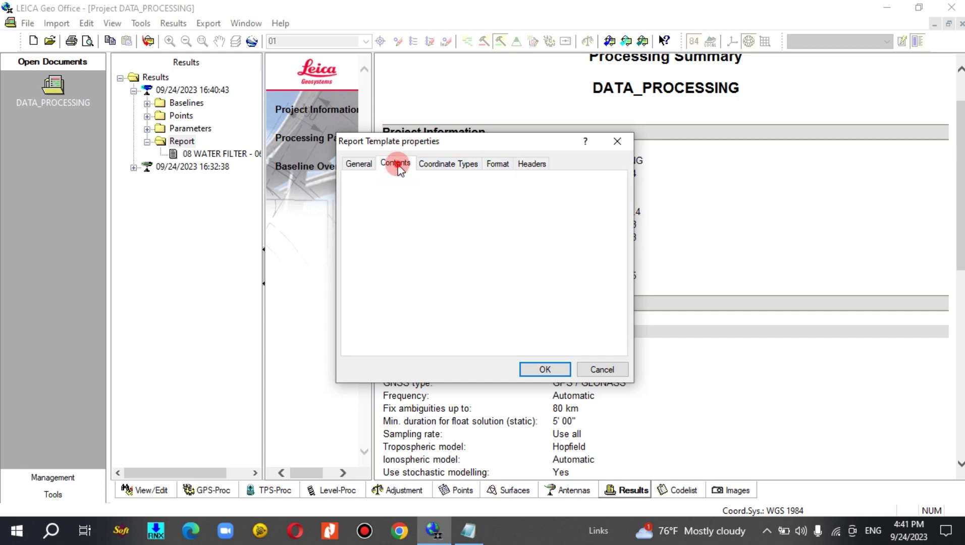
{"action": "left_click", "coordinate": [360, 163]}
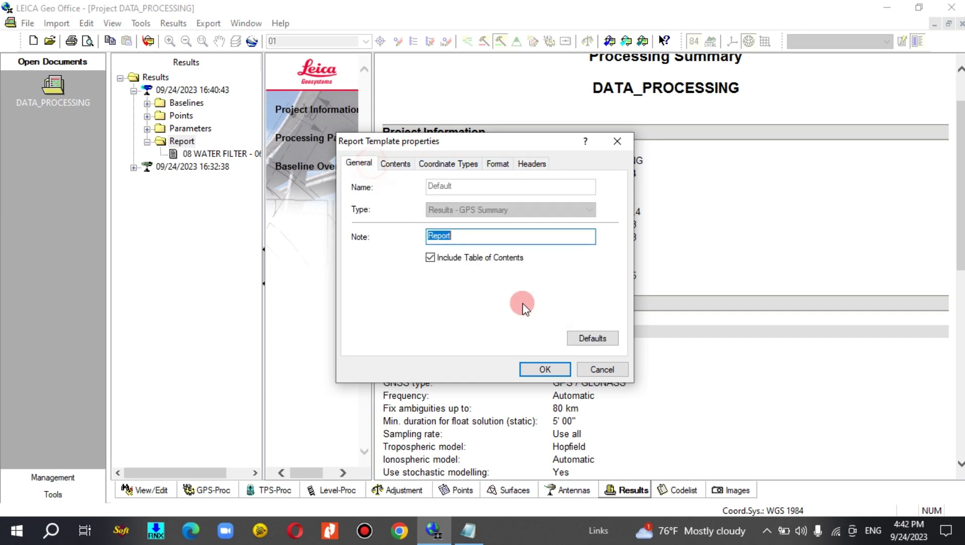
{"action": "left_click", "coordinate": [562, 367]}
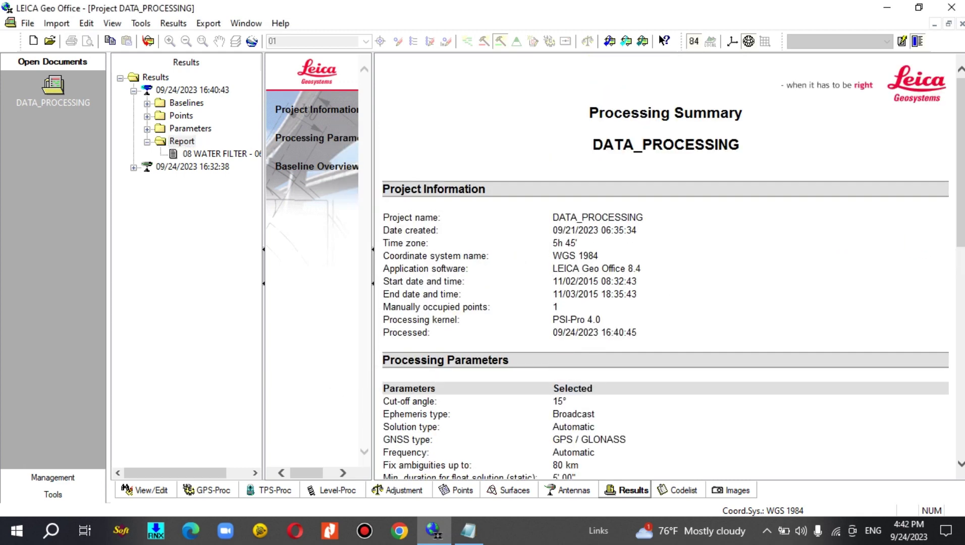
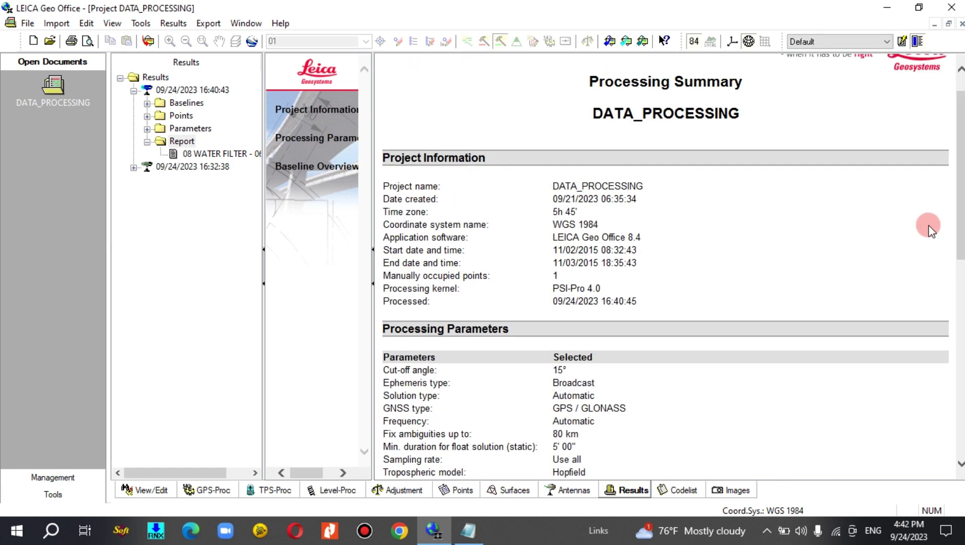
- Save the processing summary report as an HTML file named "baseline report" in C:\
{"action": "right_click", "coordinate": [749, 229]}
{"action": "left_click", "coordinate": [767, 259]}
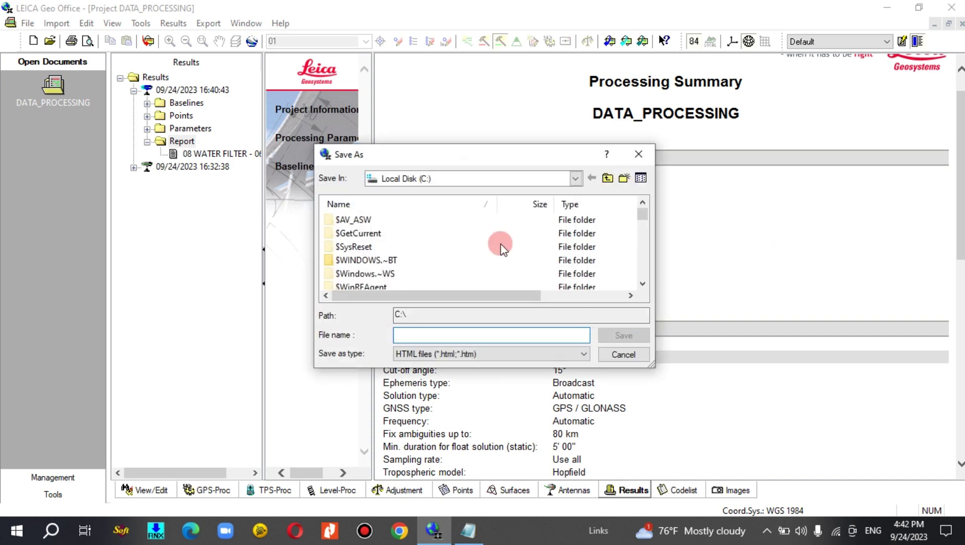
{"action": "left_click", "coordinate": [456, 356]}
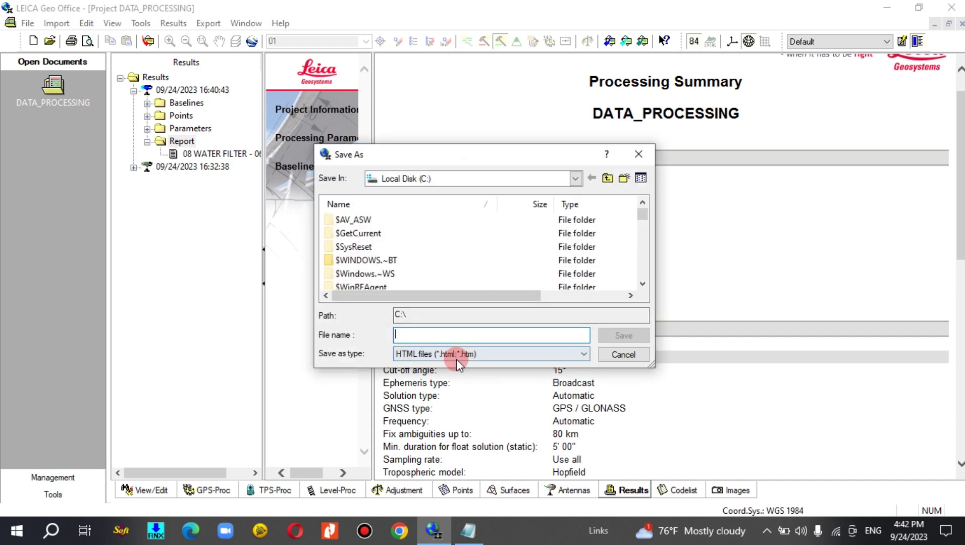
{"action": "left_click", "coordinate": [458, 365]}
{"action": "left_click", "coordinate": [449, 338]}
{"action": "type", "text": "baseline report"}
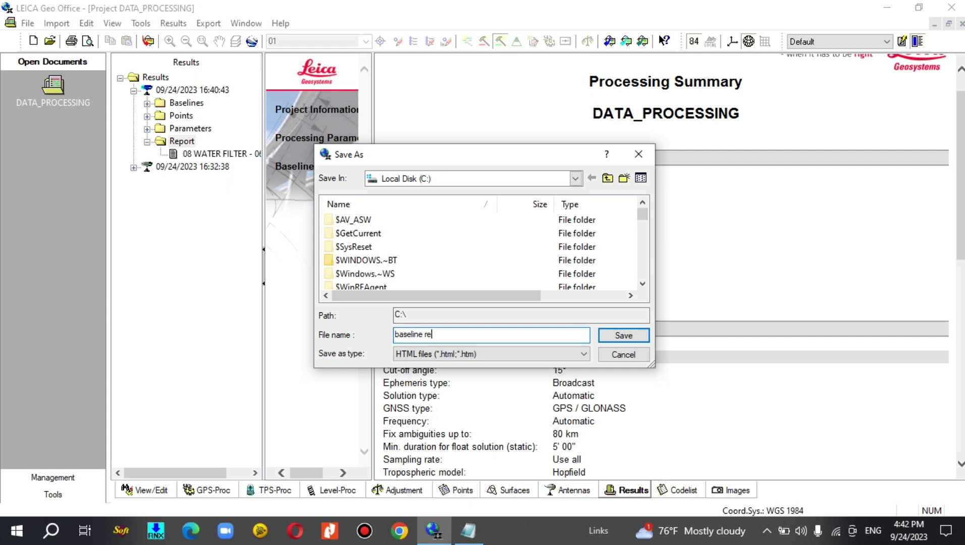
{"action": "left_click", "coordinate": [637, 337]}
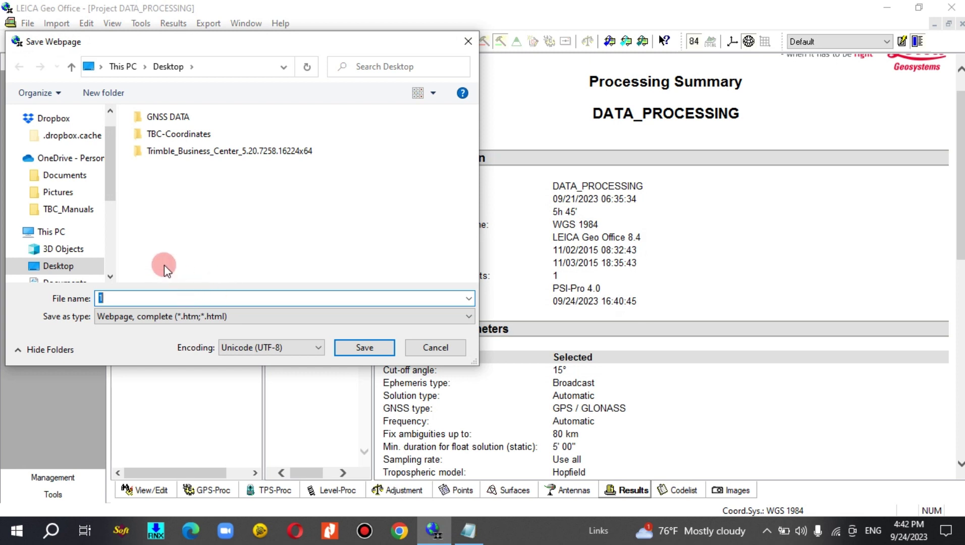
- Save the report as a complete webpage named "base report" in the GNSS DATA folder on the Desktop
{"action": "double_click", "coordinate": [180, 117]}
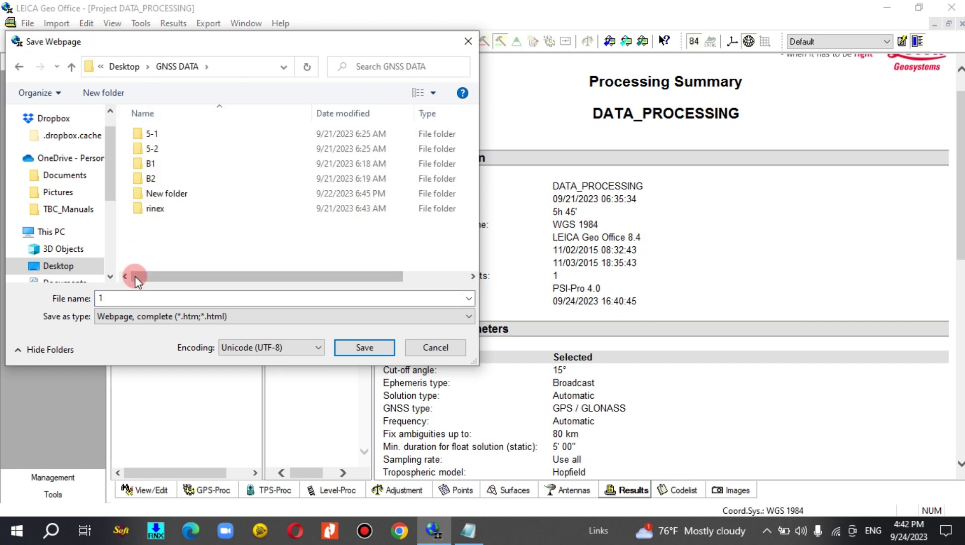
{"action": "type", "text": "ba"}
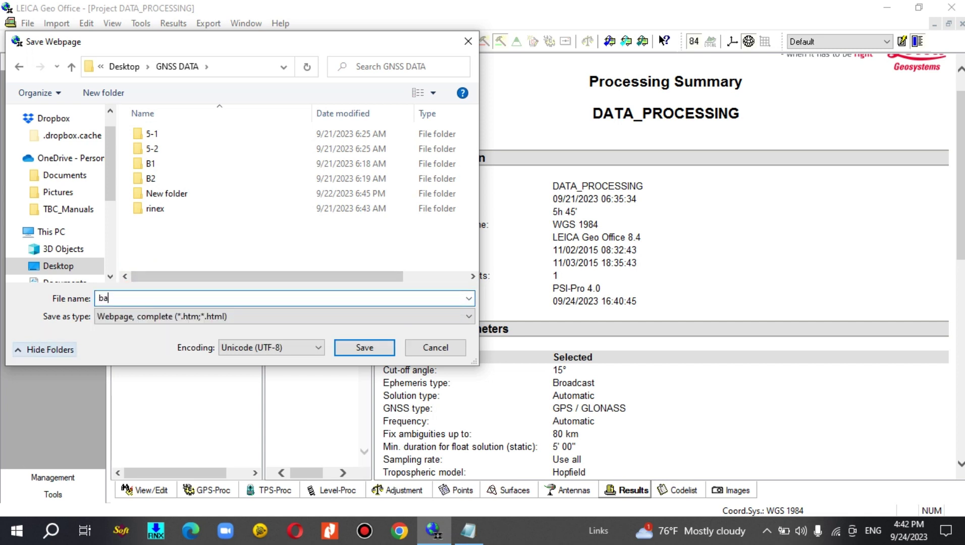
{"action": "type", "text": "se report"}
{"action": "left_click", "coordinate": [350, 346]}
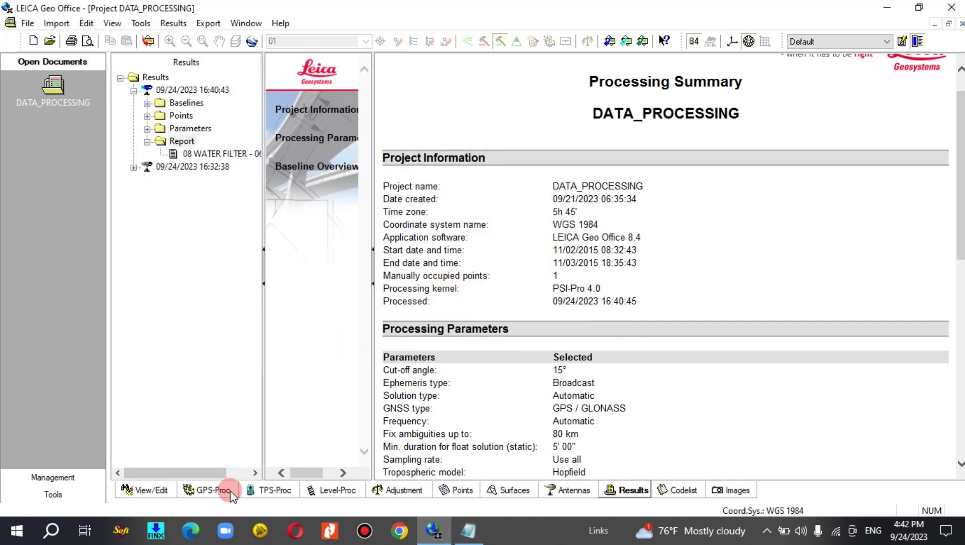
- Store the computed 06-tun-int point from the 16:40:43 run's point results
{"action": "left_click", "coordinate": [181, 117]}
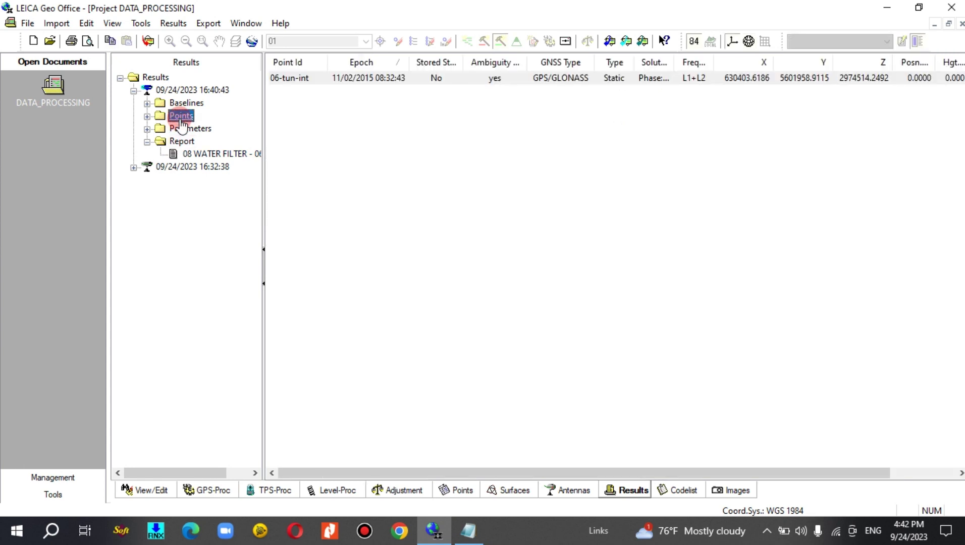
{"action": "left_click", "coordinate": [449, 79]}
{"action": "right_click", "coordinate": [451, 81]}
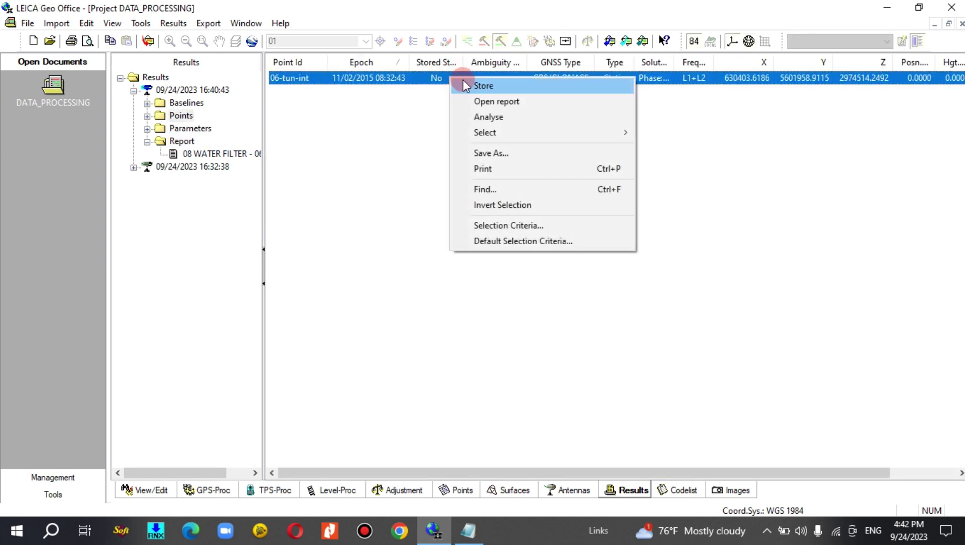
{"action": "left_click", "coordinate": [467, 86]}
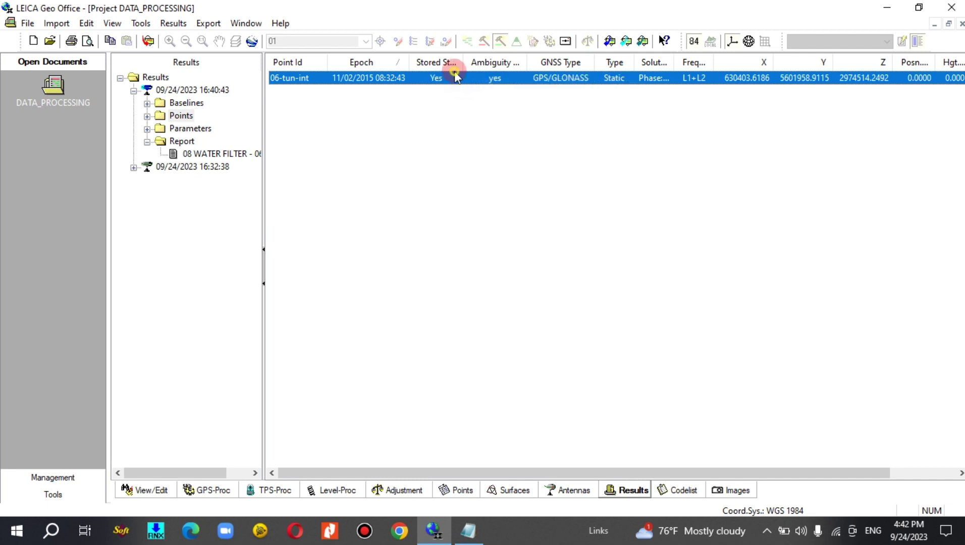
- Analyse the 06-tun-int result, examining its DOP, elevation and azimuth plots, and return to the DATA_PROCESSING project
{"action": "right_click", "coordinate": [455, 76]}
{"action": "left_click", "coordinate": [479, 113]}
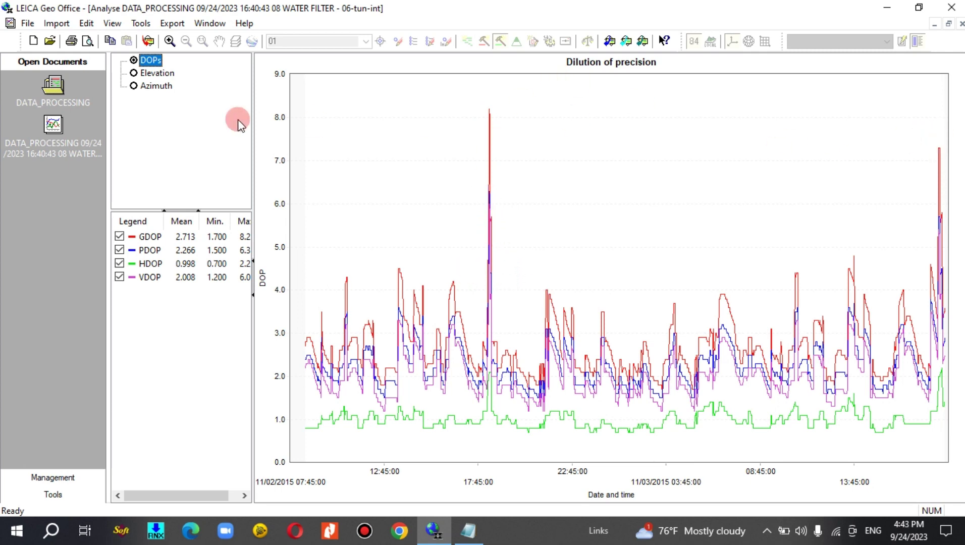
{"action": "left_click", "coordinate": [134, 73]}
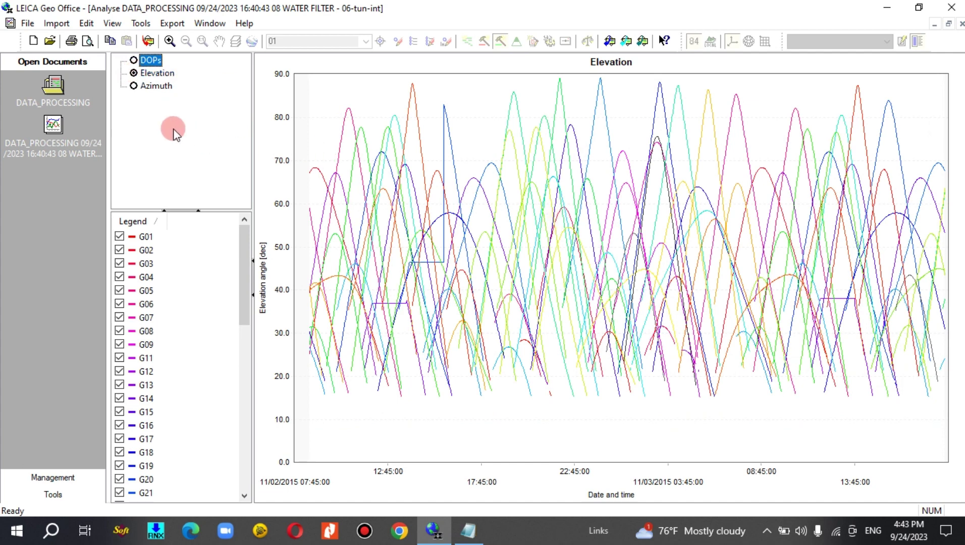
{"action": "left_click", "coordinate": [133, 85]}
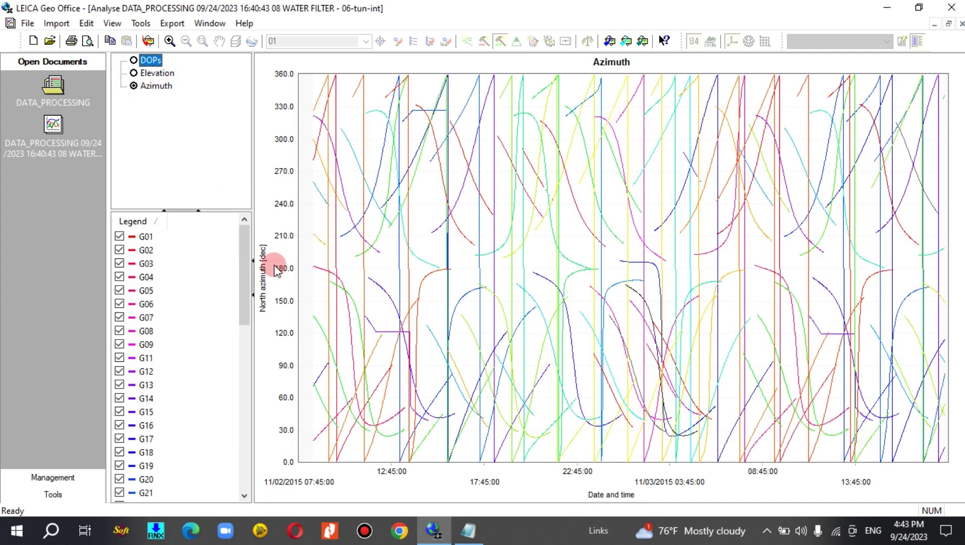
{"action": "left_click_drag", "start_coordinate": [238, 276], "coordinate": [232, 183]}
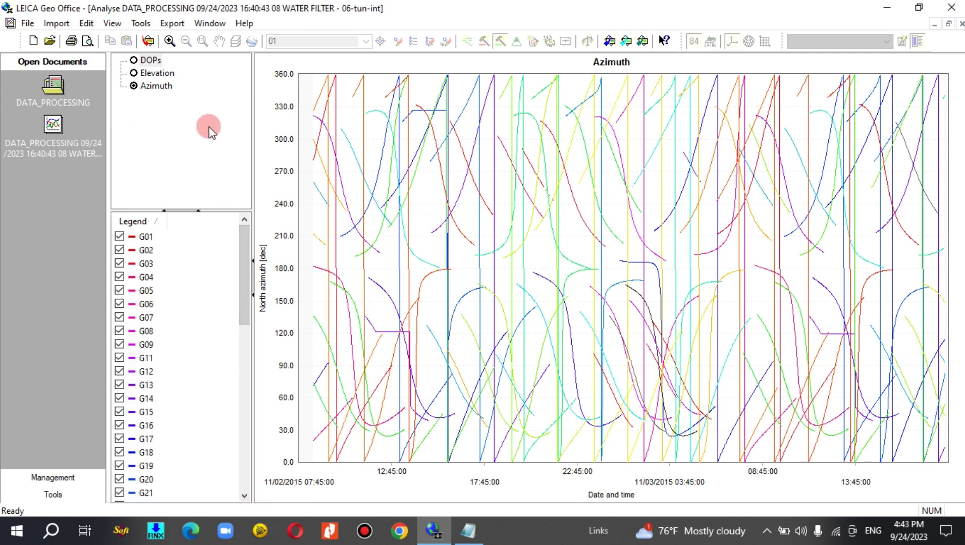
{"action": "left_click", "coordinate": [159, 74]}
{"action": "left_click", "coordinate": [133, 60]}
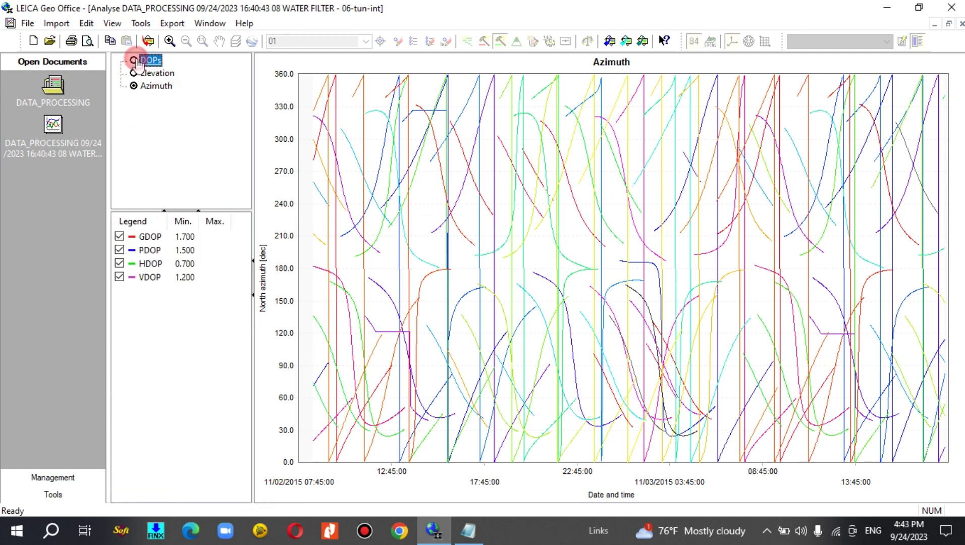
{"action": "left_click", "coordinate": [67, 99]}
{"action": "left_click", "coordinate": [317, 312]}
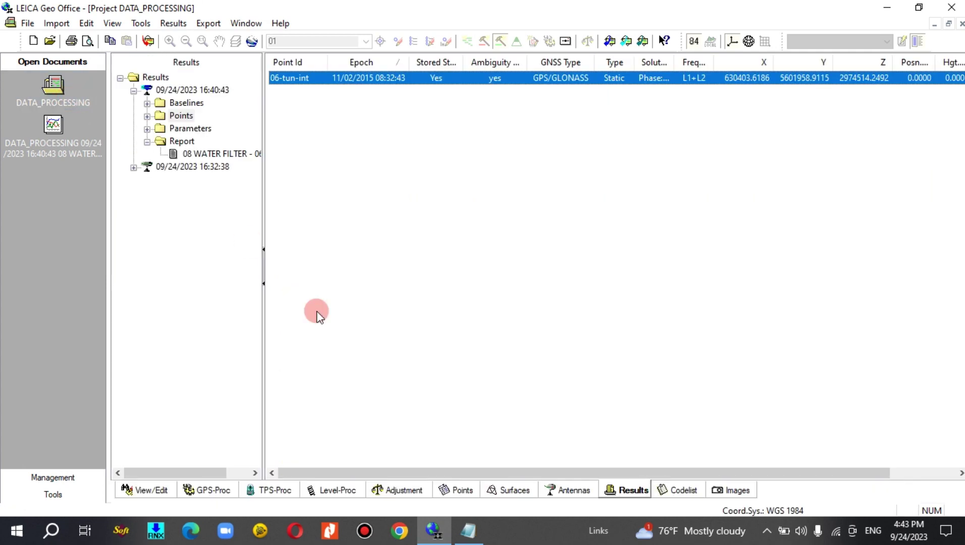
- Check the point classes in the GPS processing view and the 08 WATER FILTER to 06-tun-int baseline on the map
{"action": "left_click", "coordinate": [204, 489]}
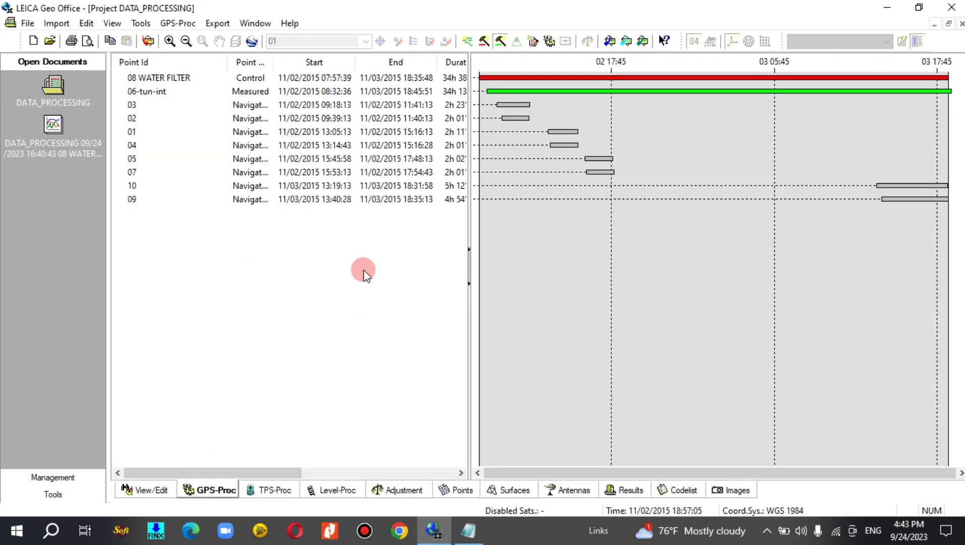
{"action": "left_click", "coordinate": [170, 489]}
{"action": "mouse_move", "coordinate": [403, 355]}
{"action": "left_mouse_down"}
{"action": "mouse_move", "coordinate": [425, 240]}
{"action": "mouse_move", "coordinate": [457, 224]}
{"action": "left_mouse_up"}
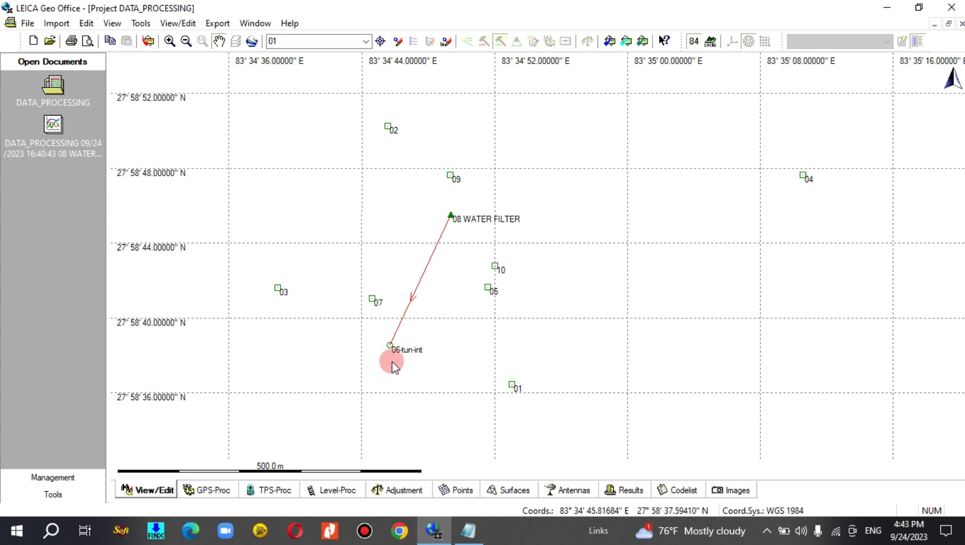
- Select 08 WATER FILTER and 06-tun-int as references and points 01–05, 07, 09 and 10 as rovers, and process the baselines
{"action": "left_click", "coordinate": [225, 492]}
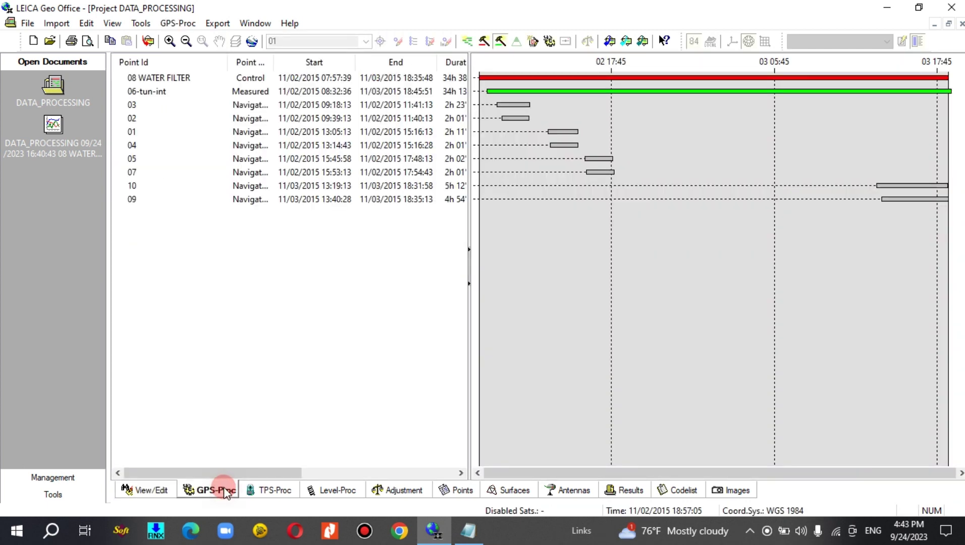
{"action": "left_click", "coordinate": [483, 42]}
{"action": "left_click", "coordinate": [500, 90]}
{"action": "left_click", "coordinate": [501, 43]}
{"action": "left_click_drag", "start_coordinate": [635, 174], "coordinate": [502, 105]}
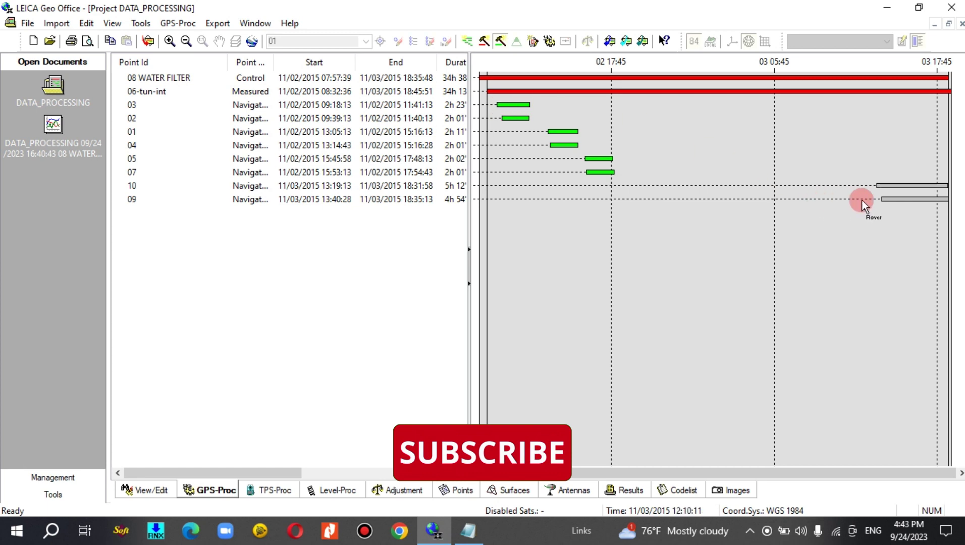
{"action": "left_click_drag", "start_coordinate": [920, 226], "coordinate": [883, 165]}
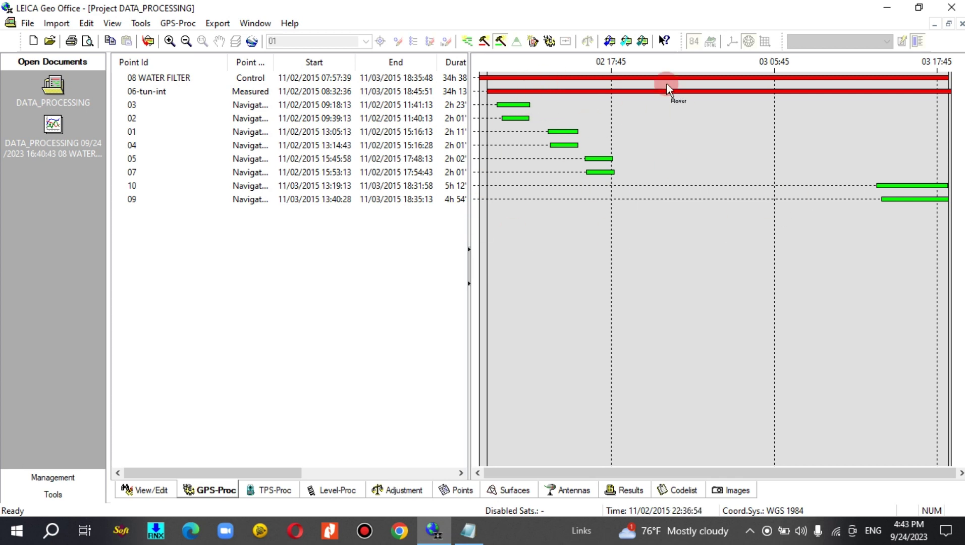
{"action": "right_click", "coordinate": [669, 292]}
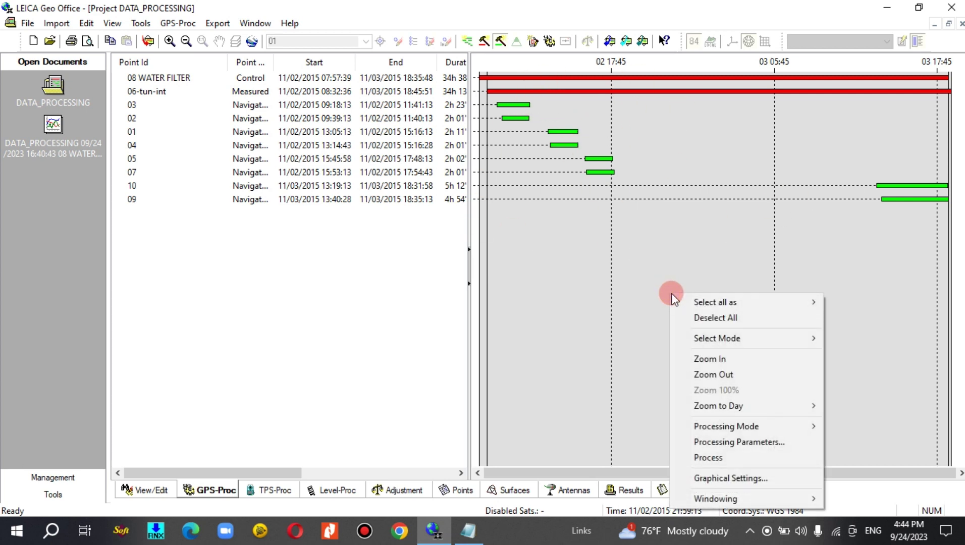
{"action": "left_click", "coordinate": [709, 458]}
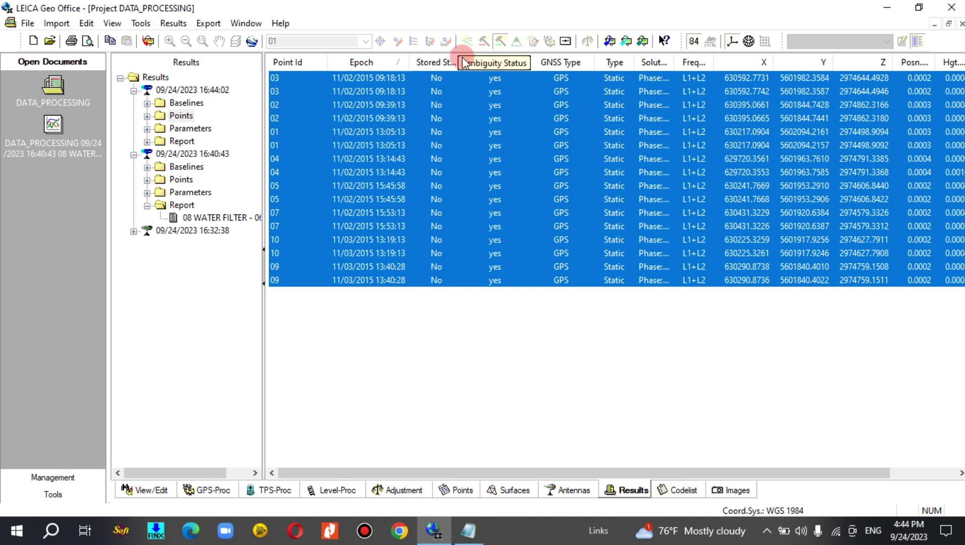
- Store all the selected point results of the 16:44:02 run
{"action": "left_click_drag", "start_coordinate": [434, 473], "coordinate": [401, 230]}
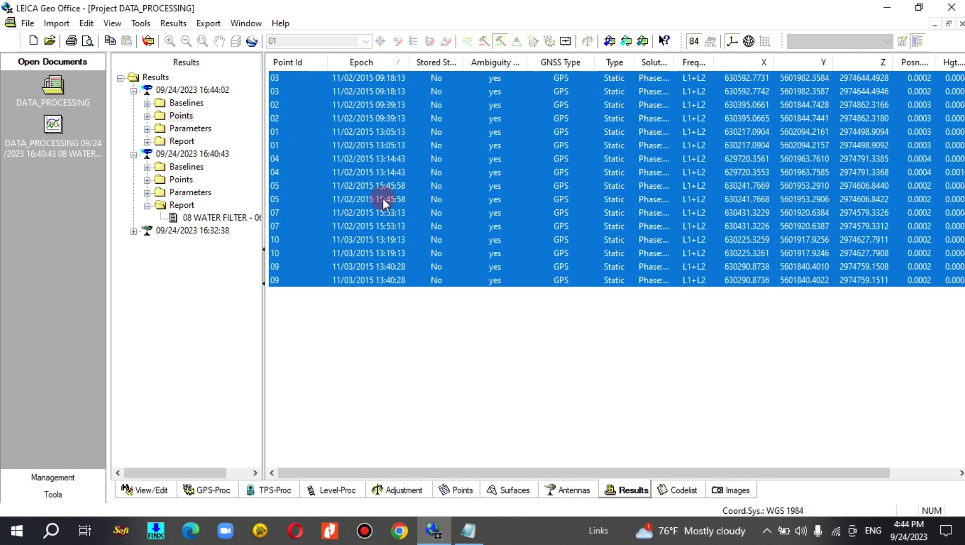
{"action": "right_click", "coordinate": [408, 143]}
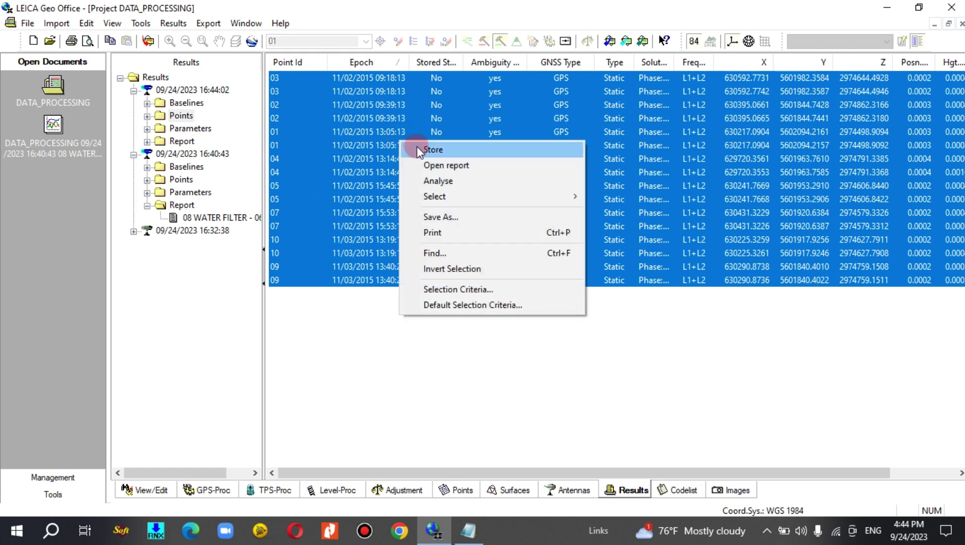
{"action": "left_click", "coordinate": [415, 149]}
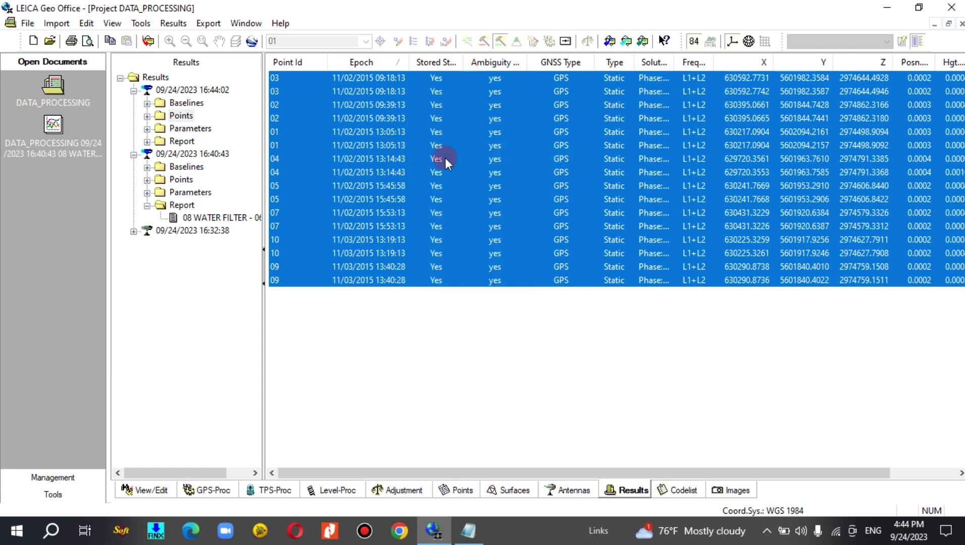
- Open the reports for all selected points and examine the 08 WATER FILTER - 10 and 06-tun-int - 03 baseline reports
{"action": "right_click", "coordinate": [525, 112]}
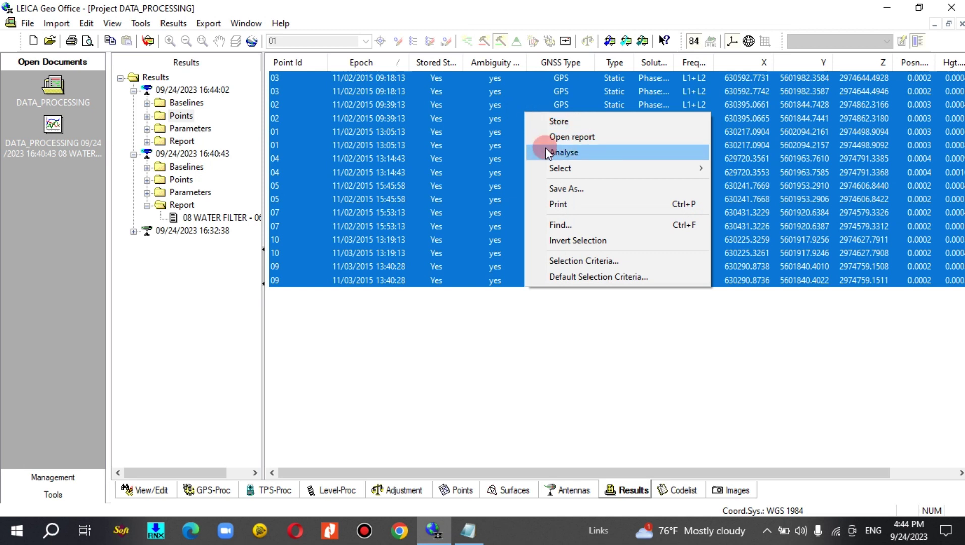
{"action": "left_click", "coordinate": [545, 138]}
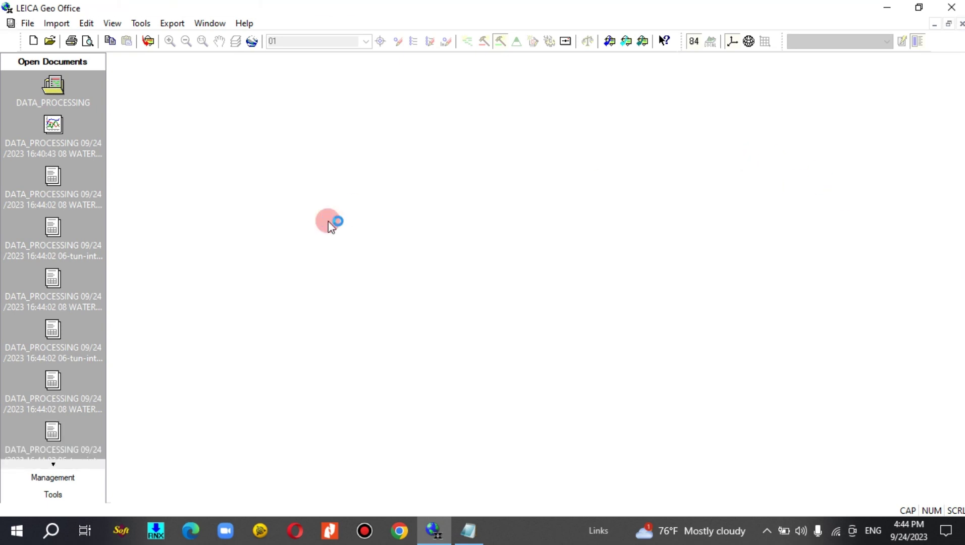
{"action": "left_click", "coordinate": [22, 199]}
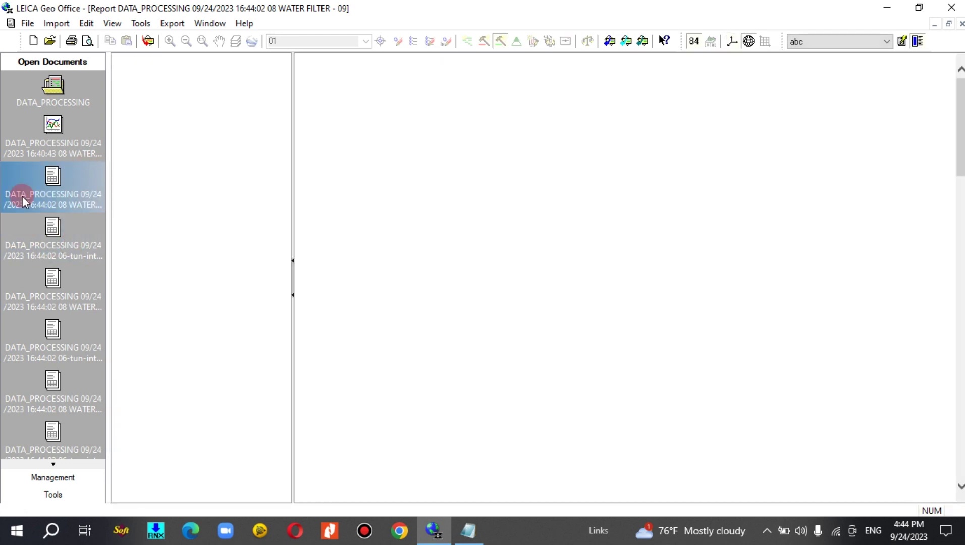
{"action": "left_click", "coordinate": [629, 395]}
{"action": "left_click_drag", "start_coordinate": [960, 162], "coordinate": [960, 246]}
{"action": "scroll", "coordinate": [370, 202], "scroll_direction": "down", "scroll_amount": 9}
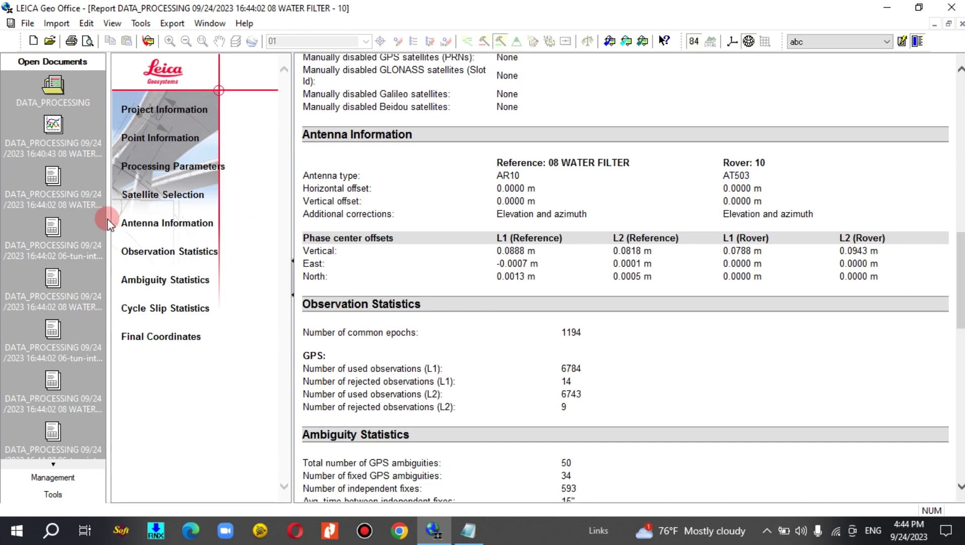
{"action": "left_click", "coordinate": [73, 253]}
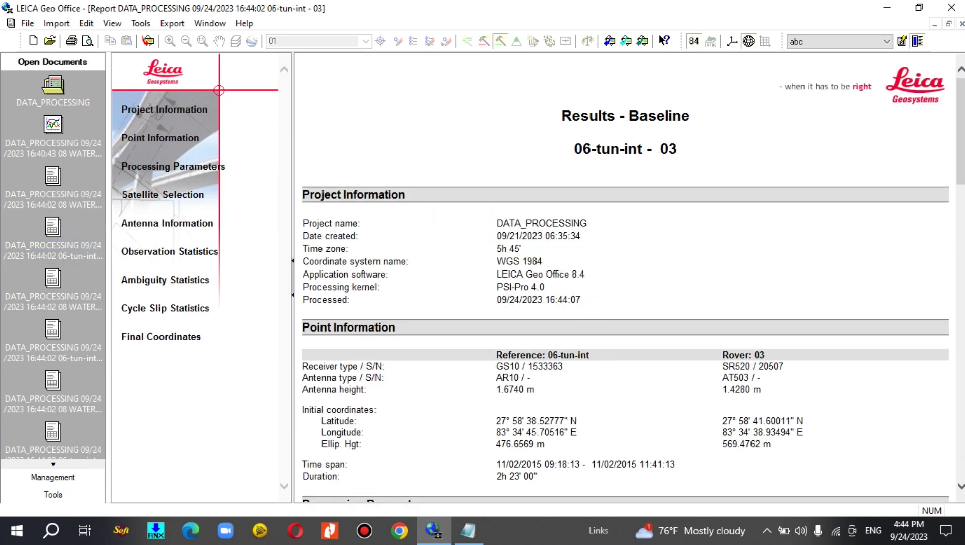
{"action": "scroll", "coordinate": [958, 151], "scroll_direction": "down", "scroll_amount": 15}
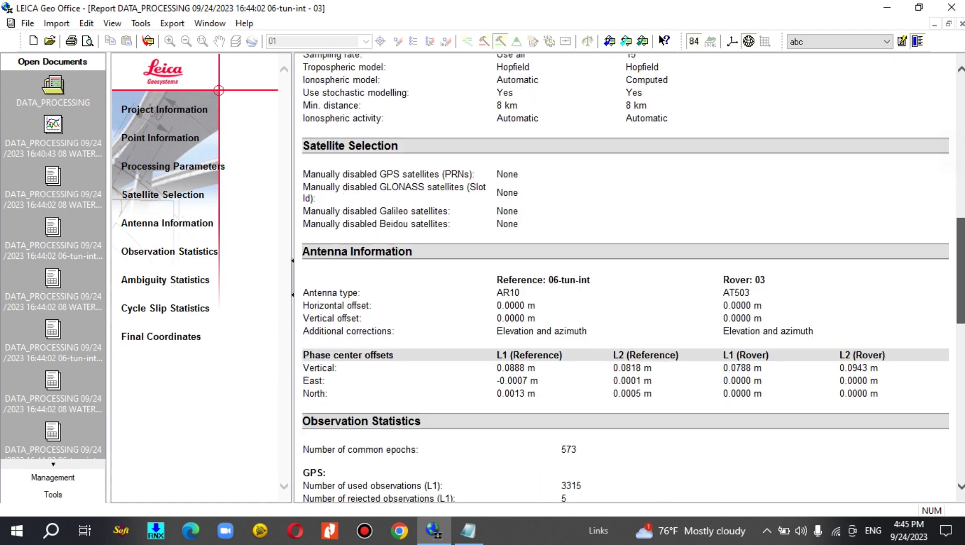
{"action": "left_click_drag", "start_coordinate": [960, 400], "coordinate": [937, 191]}
- Return to the DATA_PROCESSING project and check the point results of the 16:44:02 run and the baseline network on the map
{"action": "left_click", "coordinate": [51, 86]}
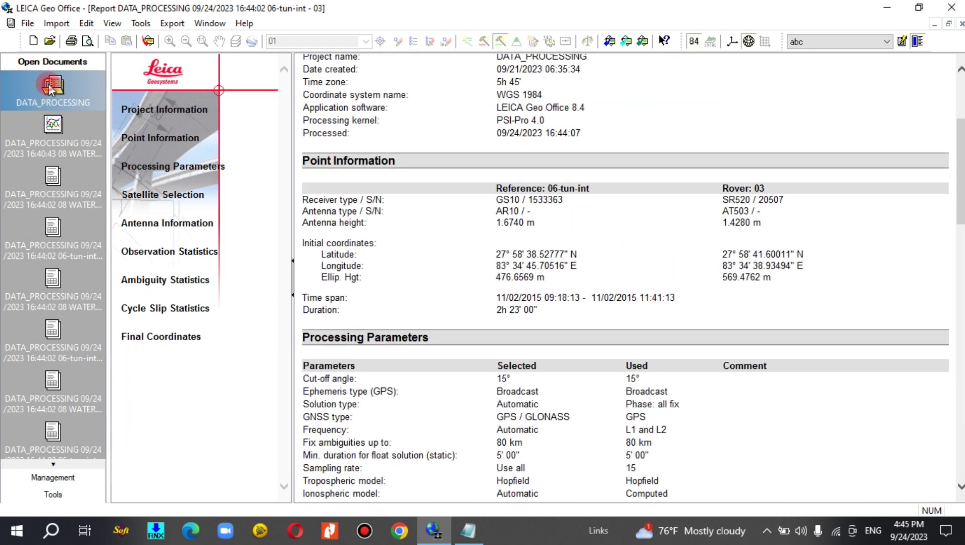
{"action": "right_click", "coordinate": [379, 123]}
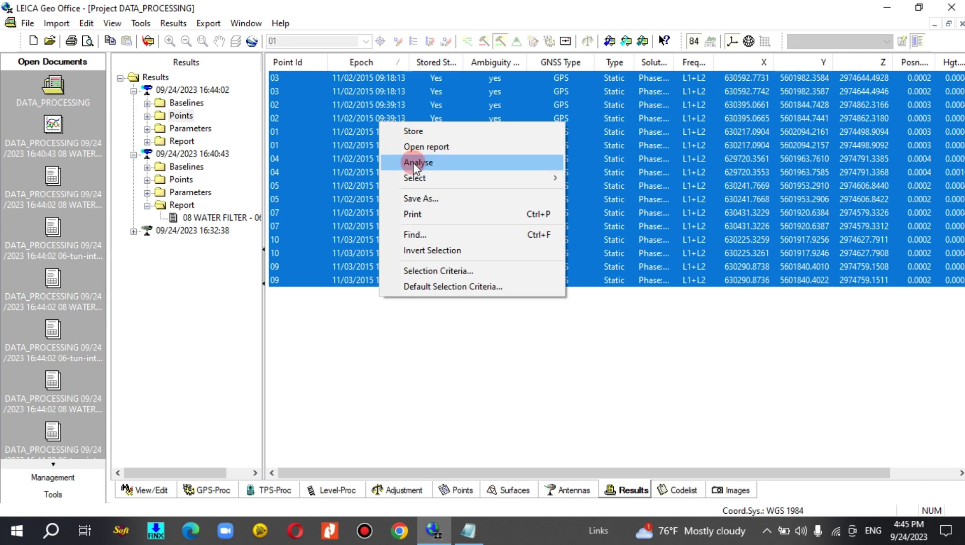
{"action": "left_click", "coordinate": [182, 179]}
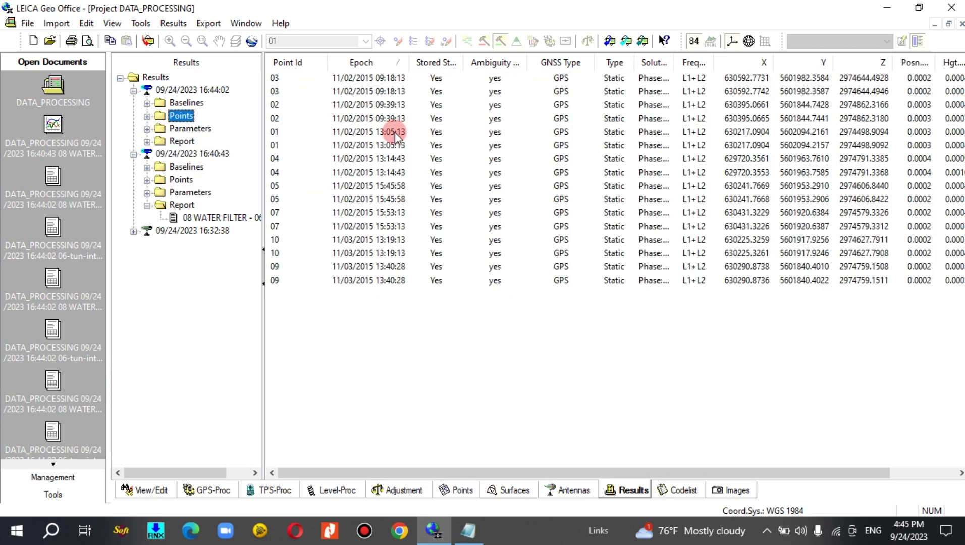
{"action": "left_click", "coordinate": [155, 491]}
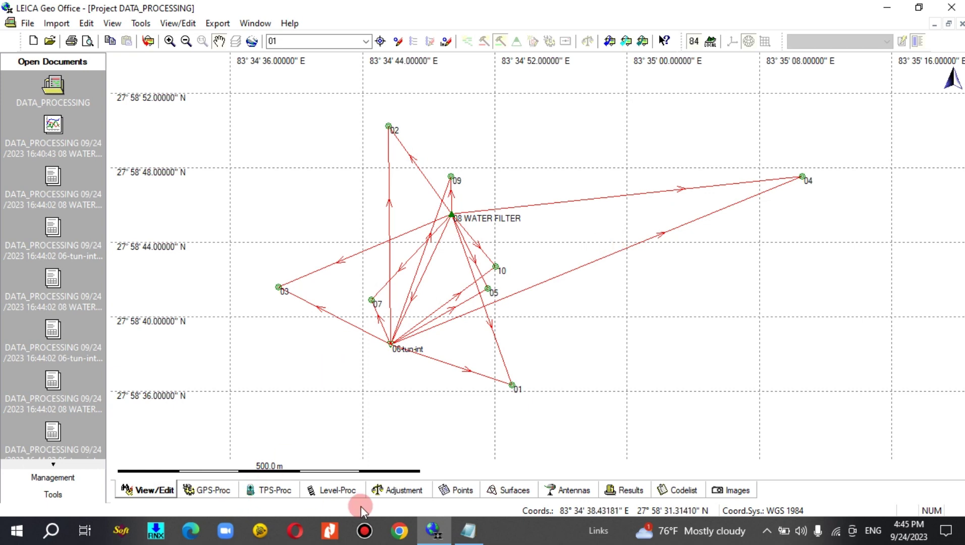
- Deselect all references and rovers in the GPS processing view and check the point classes in the points list
{"action": "left_click", "coordinate": [217, 489]}
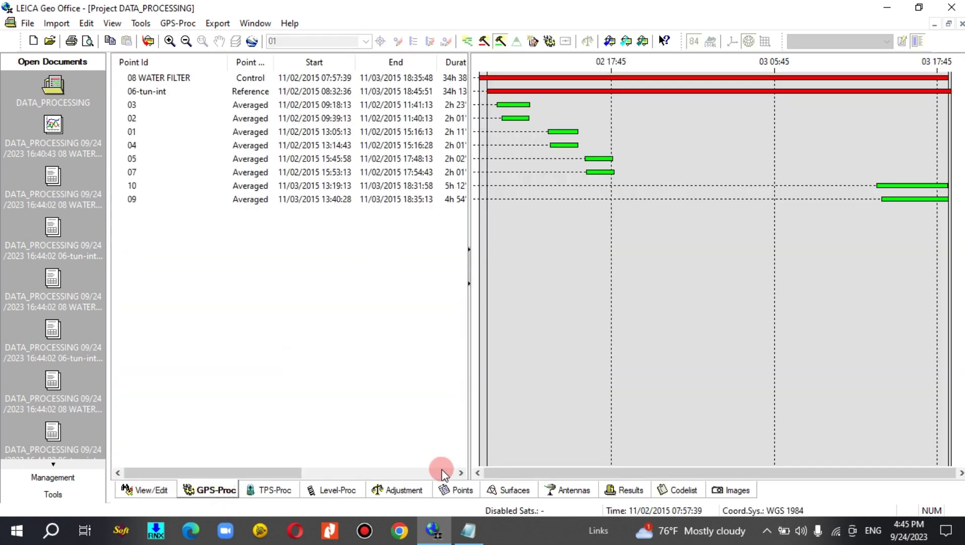
{"action": "right_click", "coordinate": [580, 313]}
{"action": "left_click", "coordinate": [635, 121]}
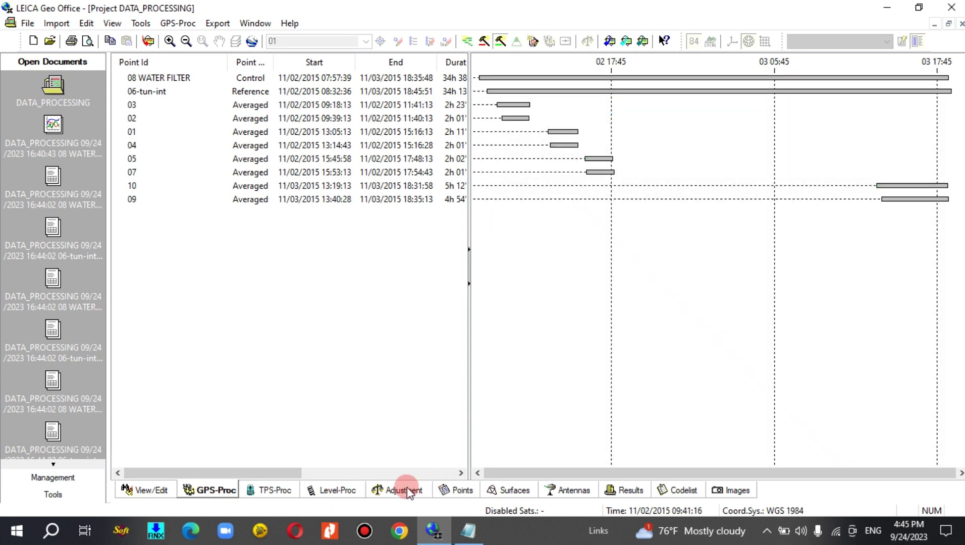
{"action": "left_click", "coordinate": [445, 489]}
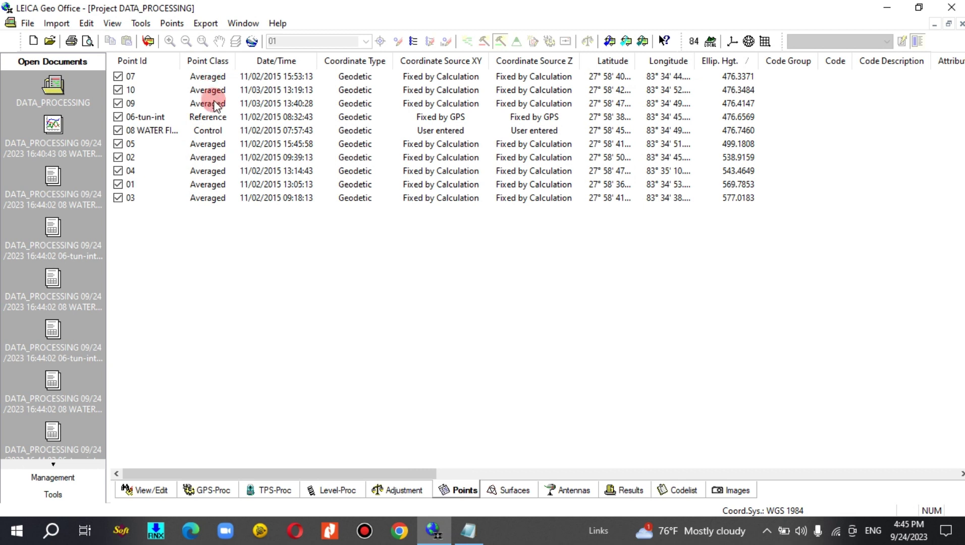
{"action": "left_click", "coordinate": [201, 489]}
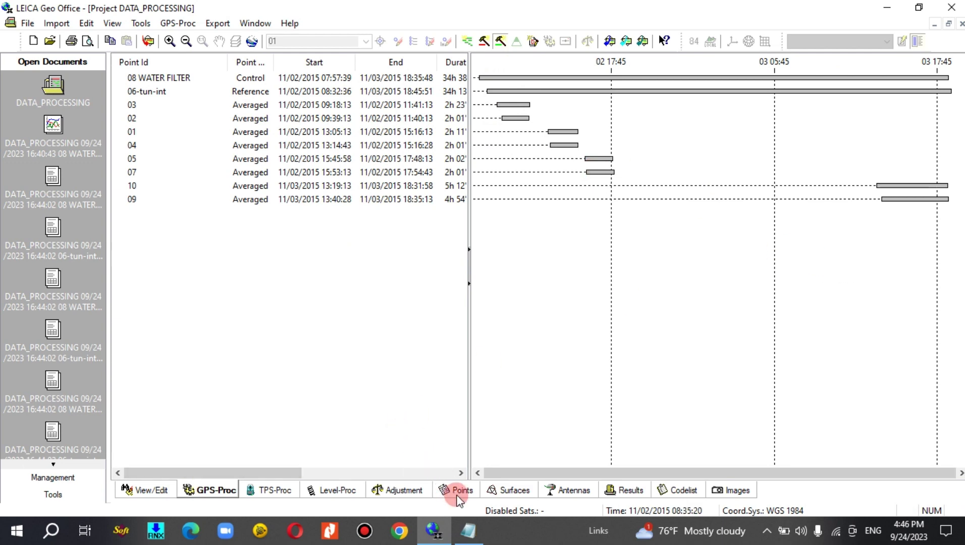
- Run the pre-analysis and compute the network adjustment for the baseline network
{"action": "left_click", "coordinate": [411, 492]}
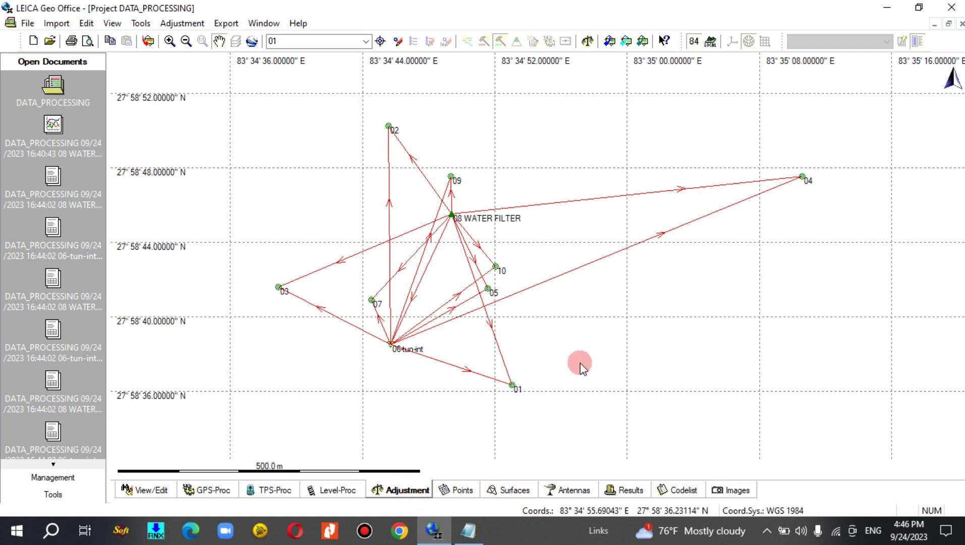
{"action": "right_click", "coordinate": [583, 340]}
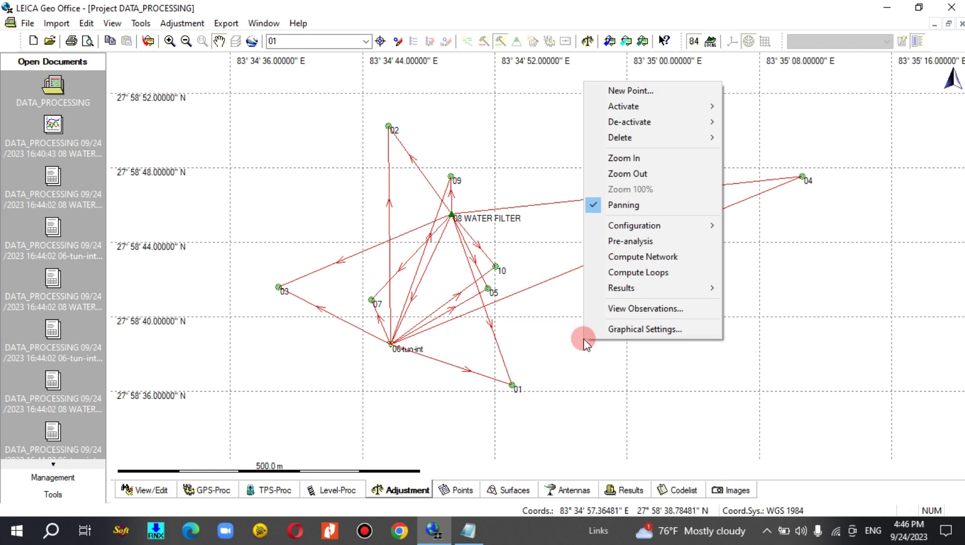
{"action": "left_click", "coordinate": [654, 242]}
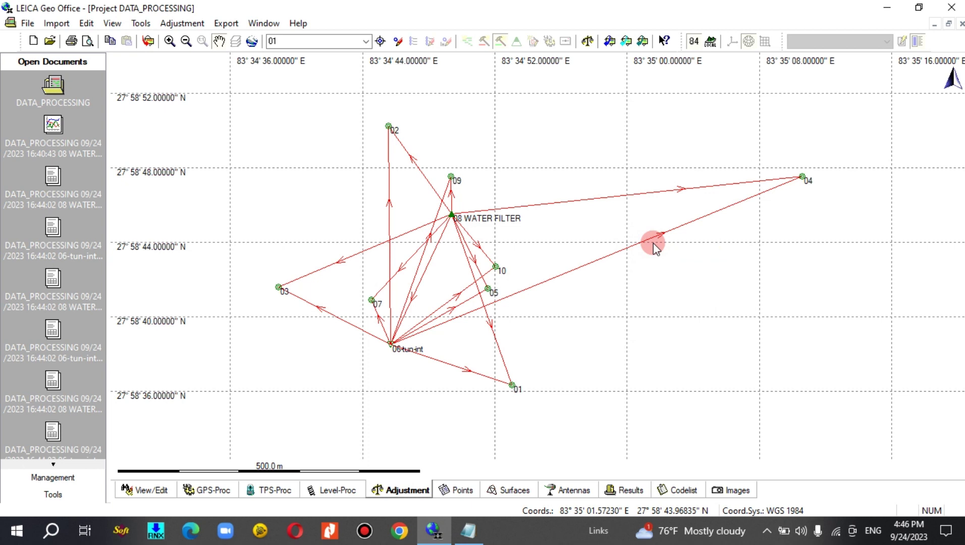
{"action": "right_click", "coordinate": [635, 256]}
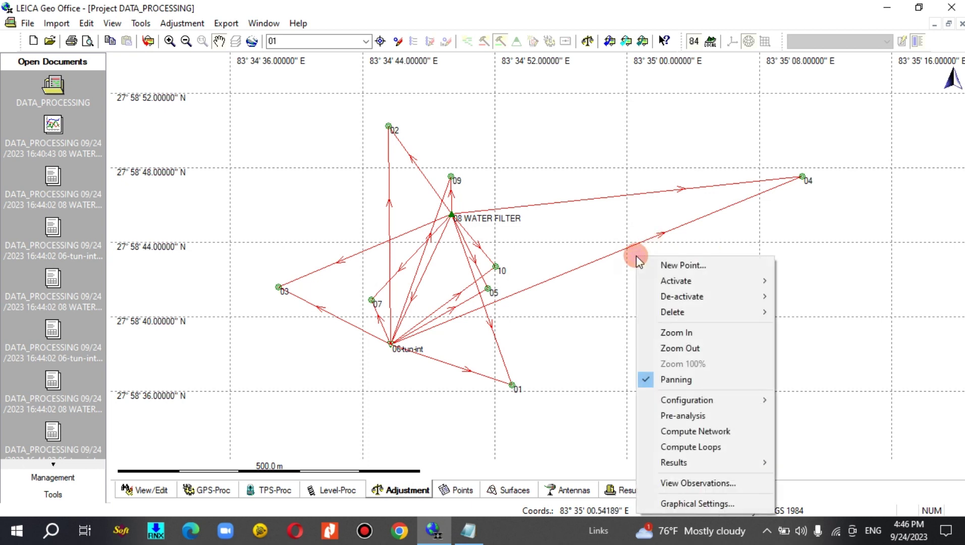
{"action": "left_click", "coordinate": [676, 432]}
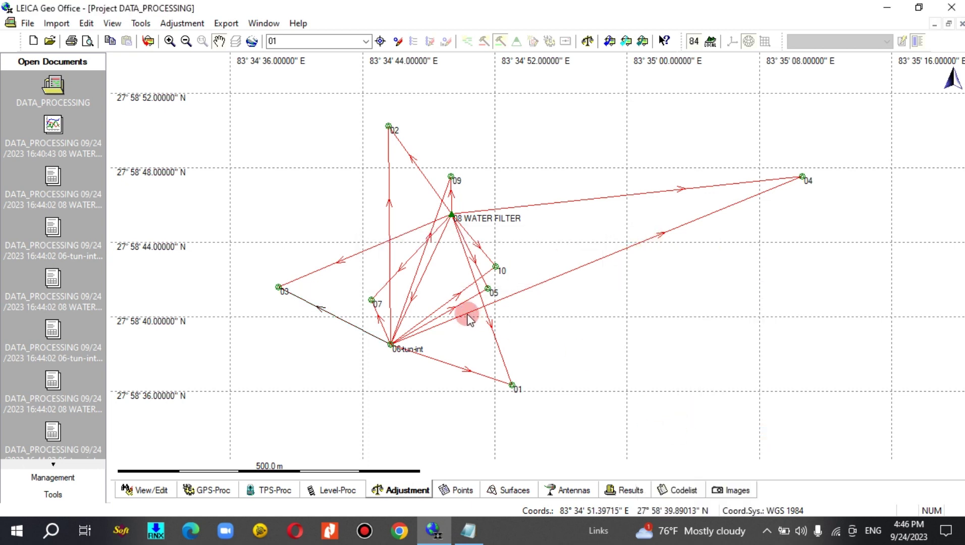
- Compute the loops of the adjusted baseline network
{"action": "right_click", "coordinate": [643, 321]}
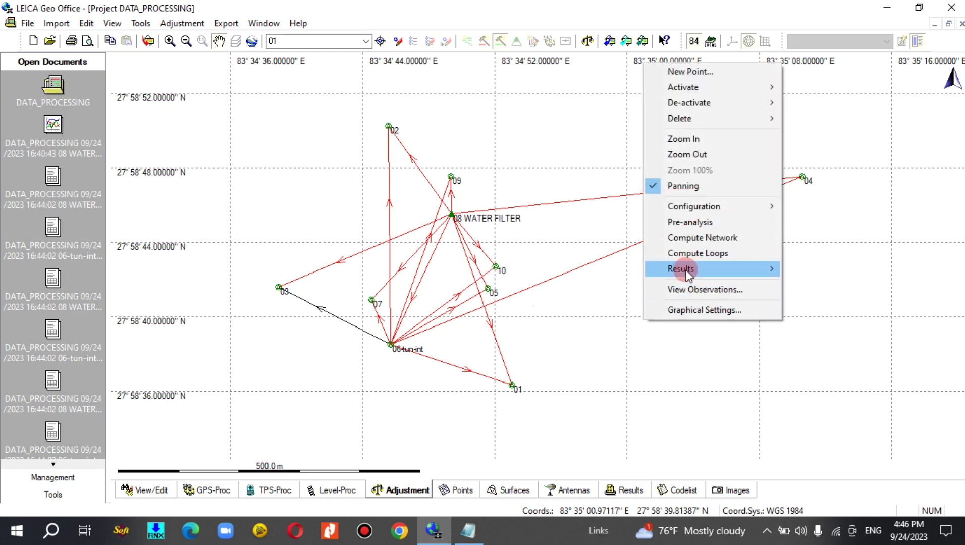
{"action": "mouse_move", "coordinate": [688, 273]}
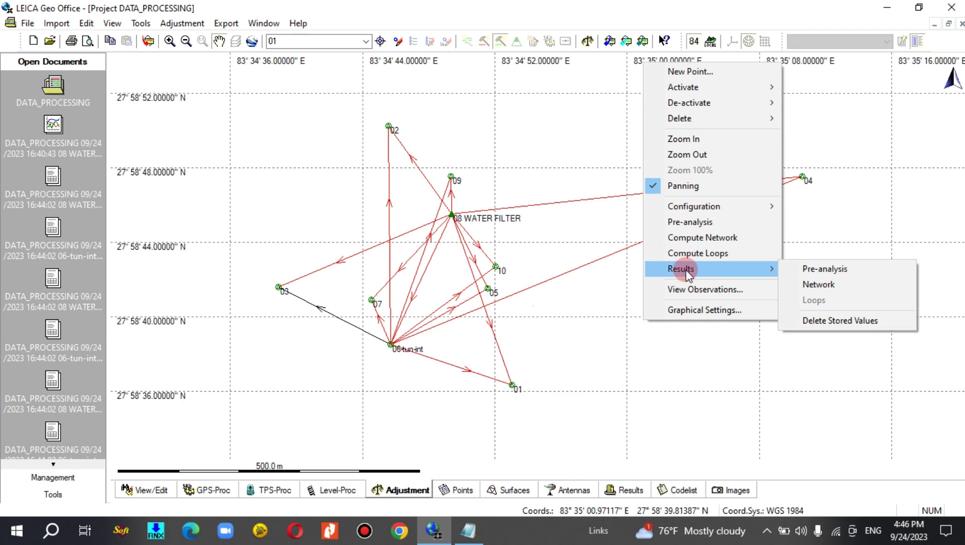
{"action": "left_click", "coordinate": [685, 254]}
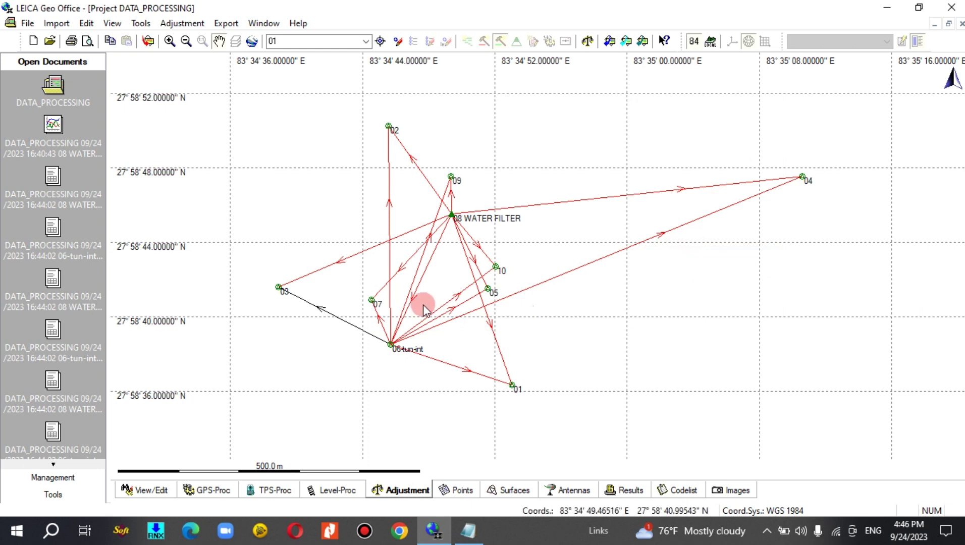
- Open the network adjustment report and examine its general information, test values and adjusted station coordinates
{"action": "right_click", "coordinate": [594, 305]}
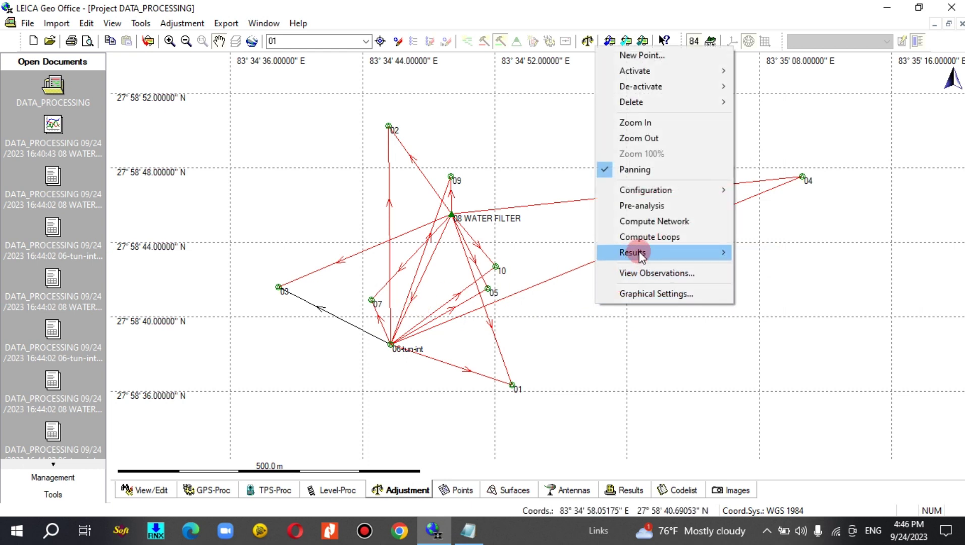
{"action": "mouse_move", "coordinate": [640, 255]}
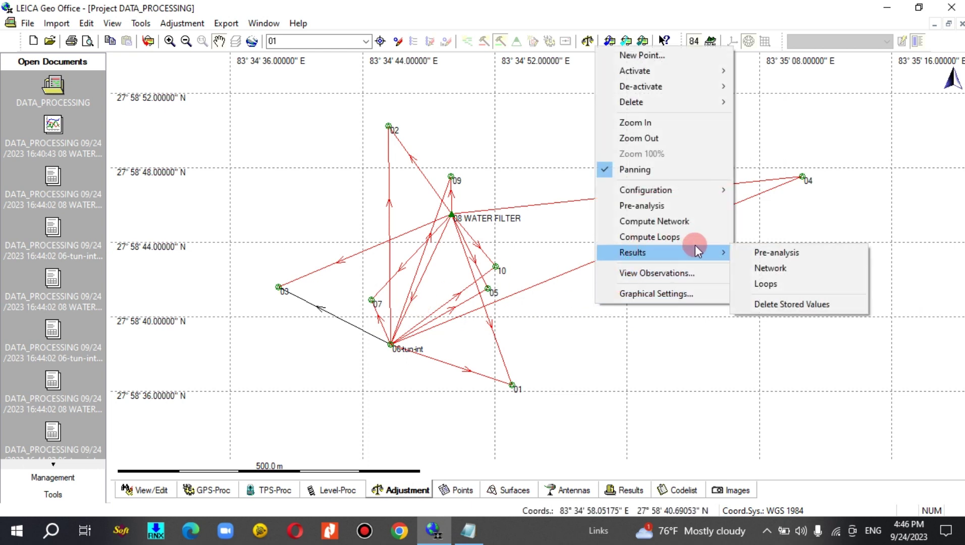
{"action": "left_click", "coordinate": [747, 272]}
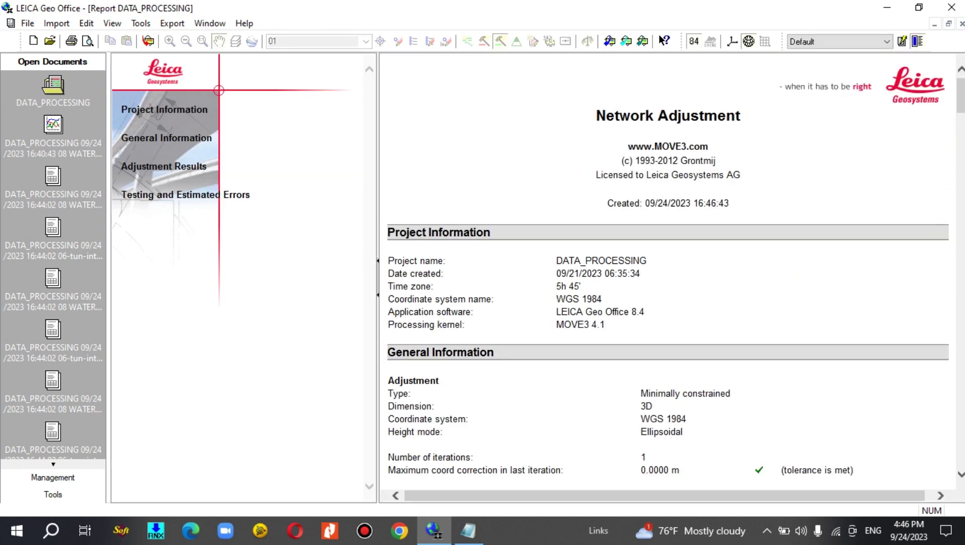
{"action": "left_click_drag", "start_coordinate": [961, 114], "coordinate": [961, 142]}
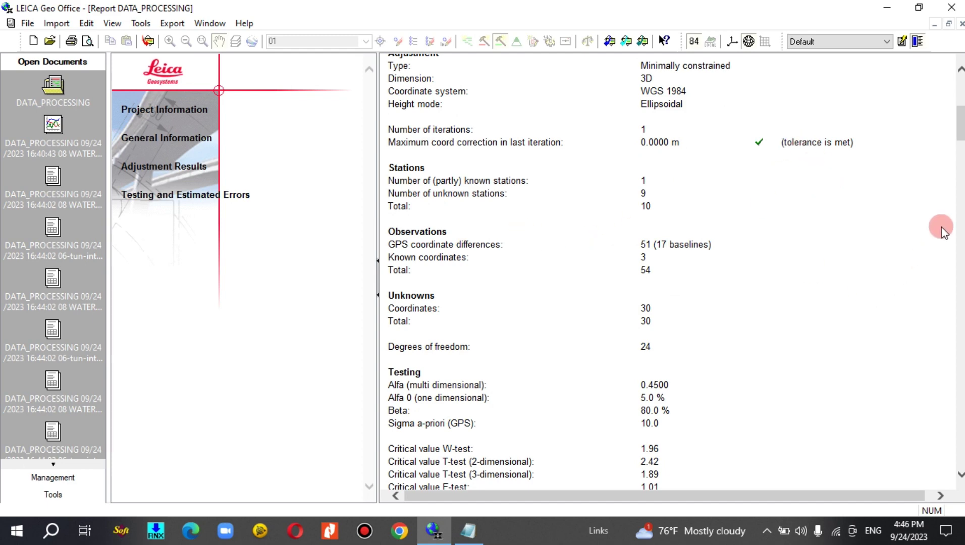
{"action": "left_click_drag", "start_coordinate": [957, 127], "coordinate": [958, 156]}
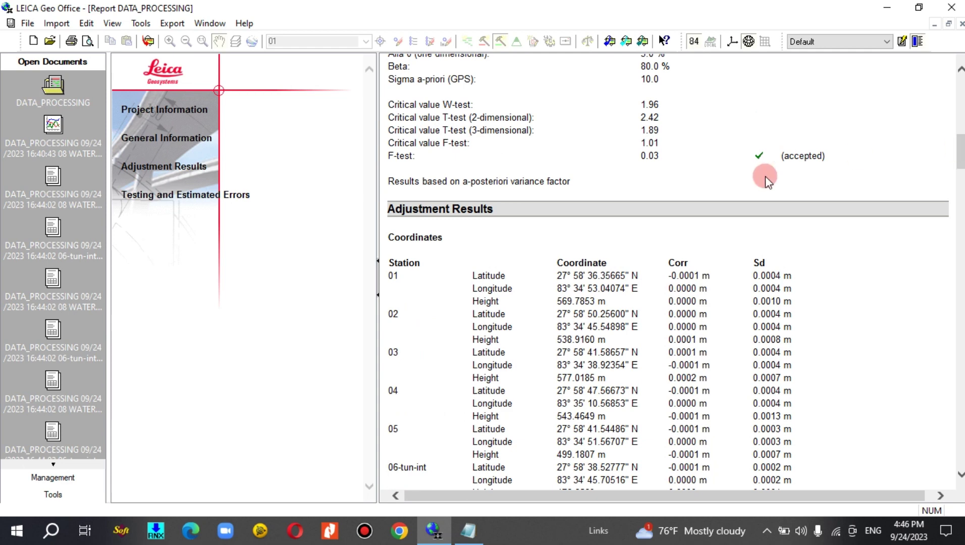
{"action": "left_click_drag", "start_coordinate": [961, 157], "coordinate": [939, 75]}
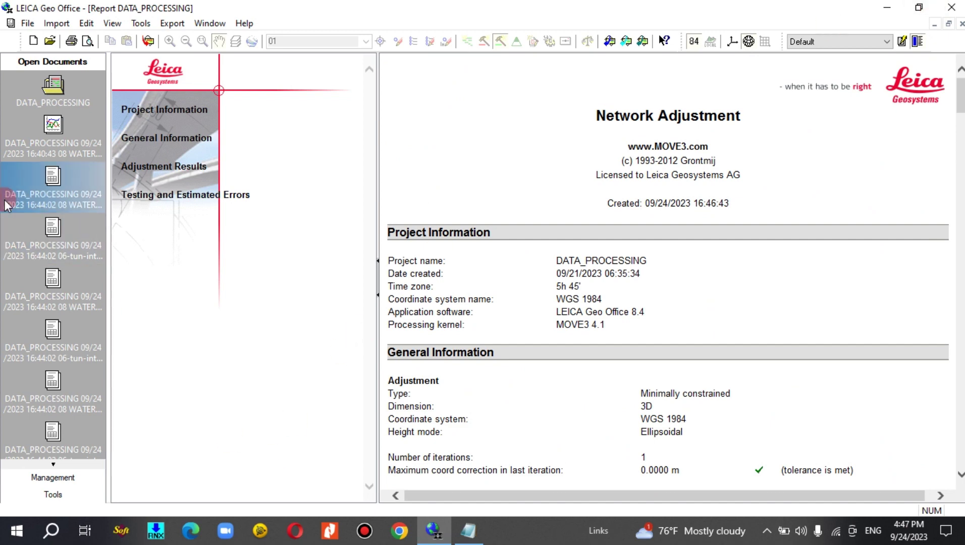
- Return to the project and check the point classes after adjustment, and view the baseline network on the map
{"action": "left_click", "coordinate": [53, 87]}
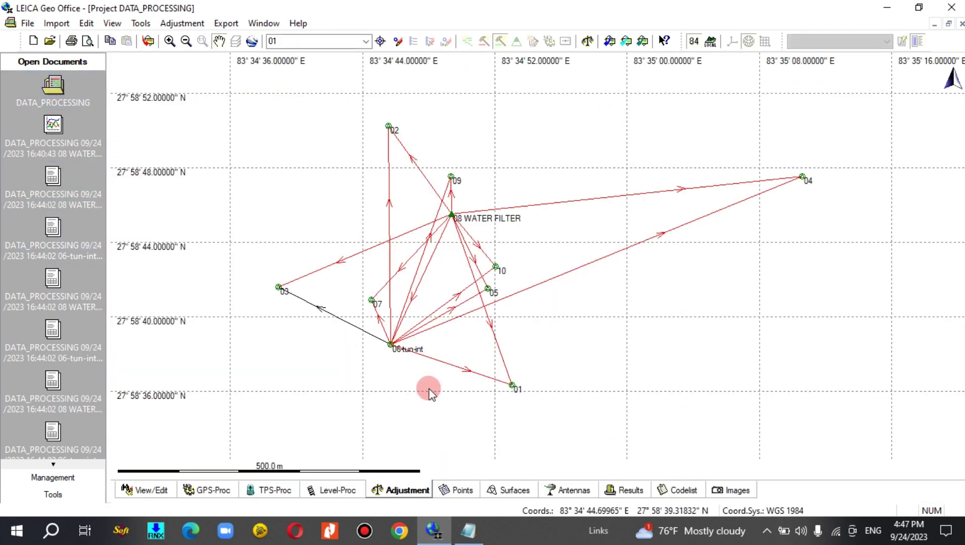
{"action": "left_click", "coordinate": [466, 490]}
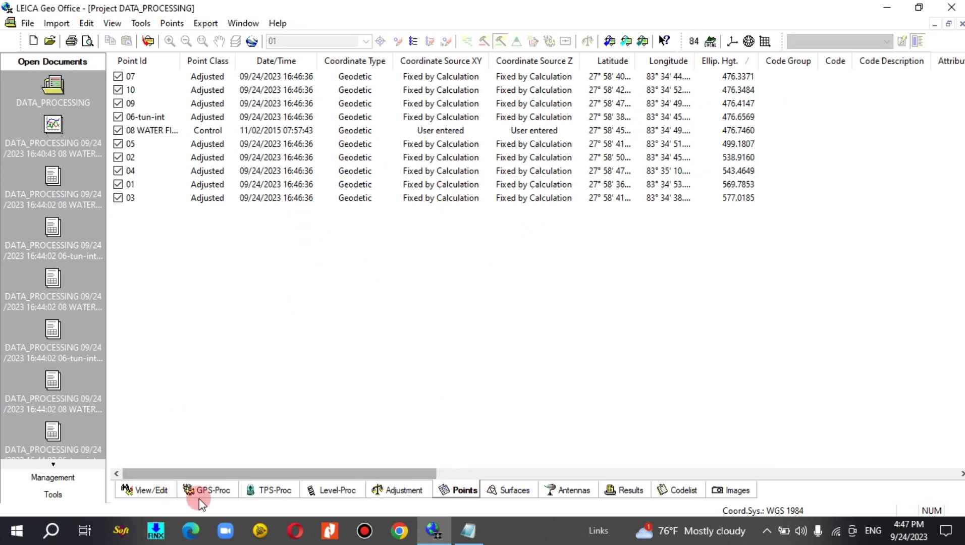
{"action": "left_click", "coordinate": [214, 490]}
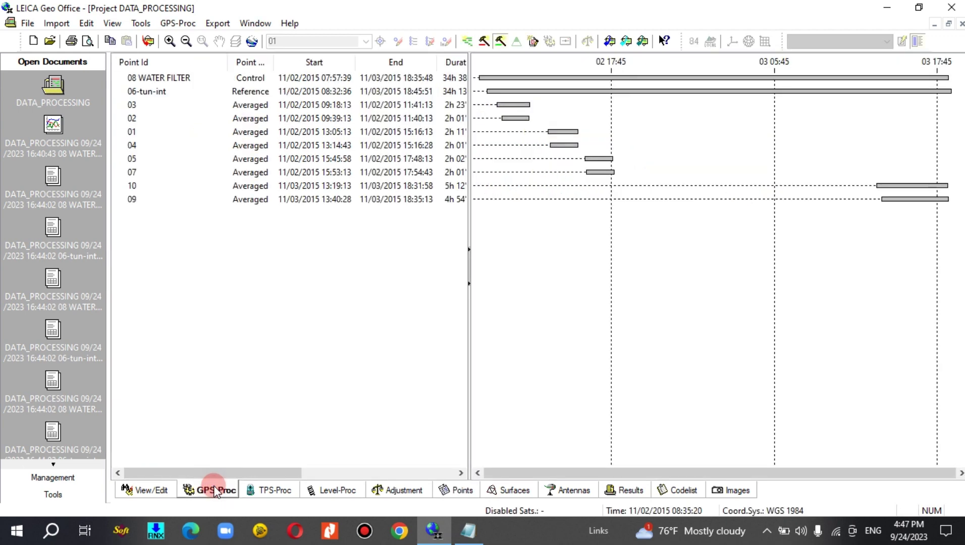
{"action": "left_click", "coordinate": [62, 99]}
{"action": "left_click", "coordinate": [144, 488]}
{"action": "left_click", "coordinate": [74, 99]}
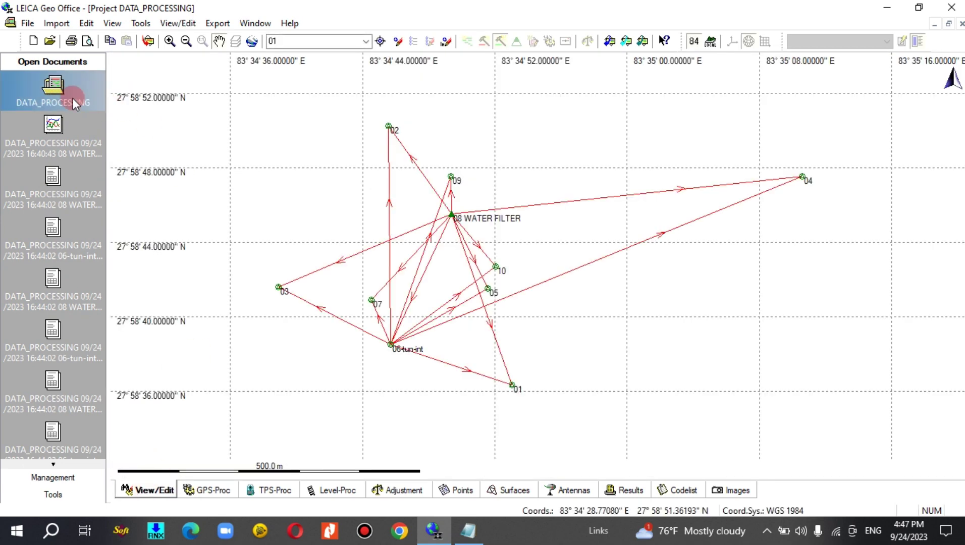
{"action": "left_click", "coordinate": [49, 66]}
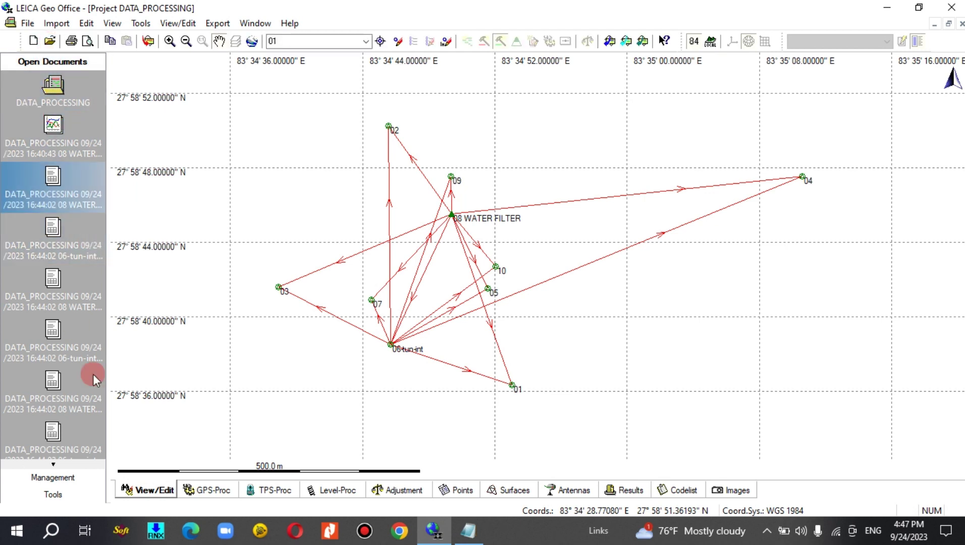
- Go to project management and open the properties of the DATA_PROCESSING project
{"action": "left_click", "coordinate": [89, 476]}
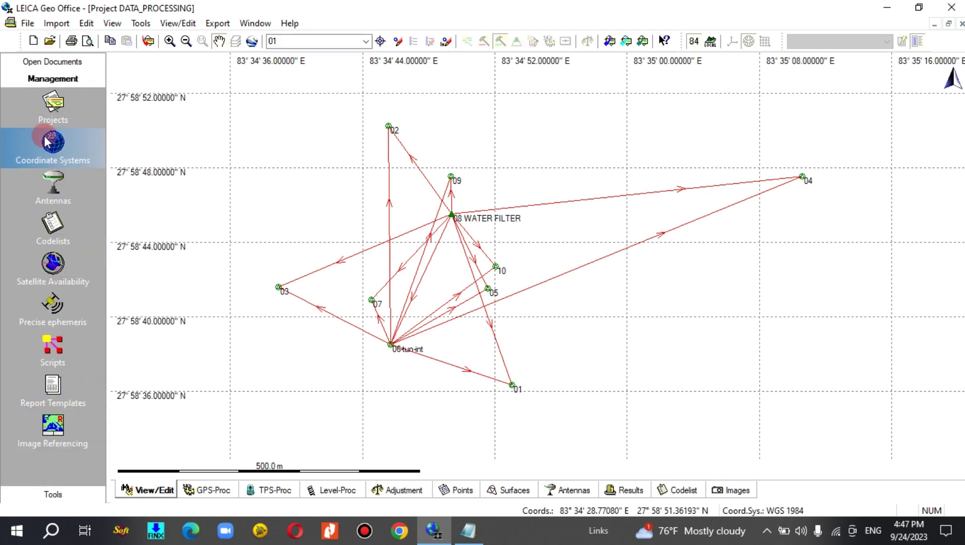
{"action": "left_click", "coordinate": [53, 122]}
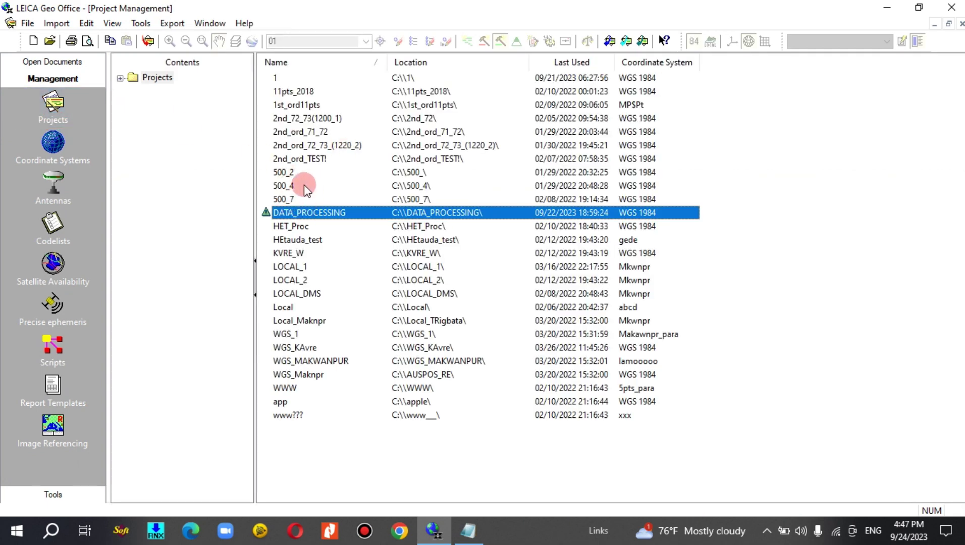
{"action": "right_click", "coordinate": [318, 209]}
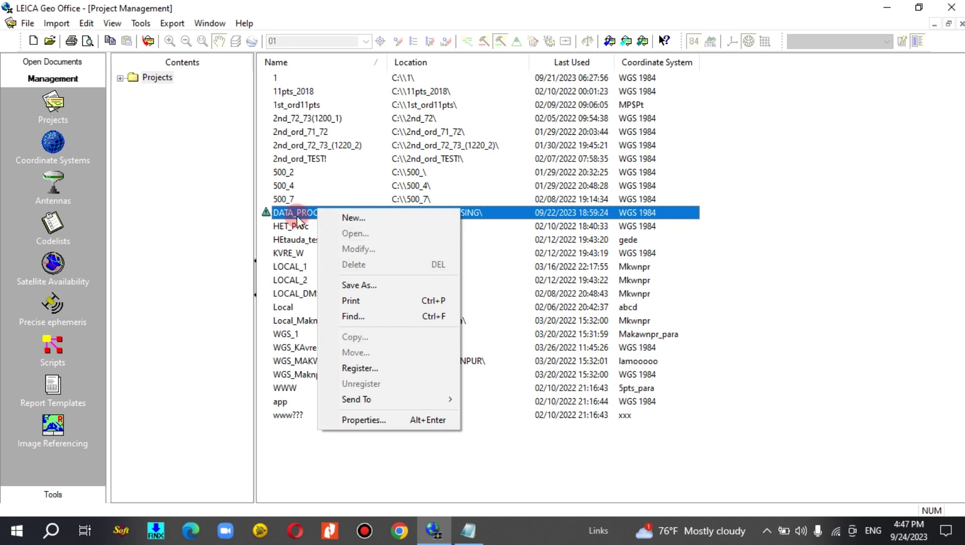
{"action": "left_click", "coordinate": [379, 432]}
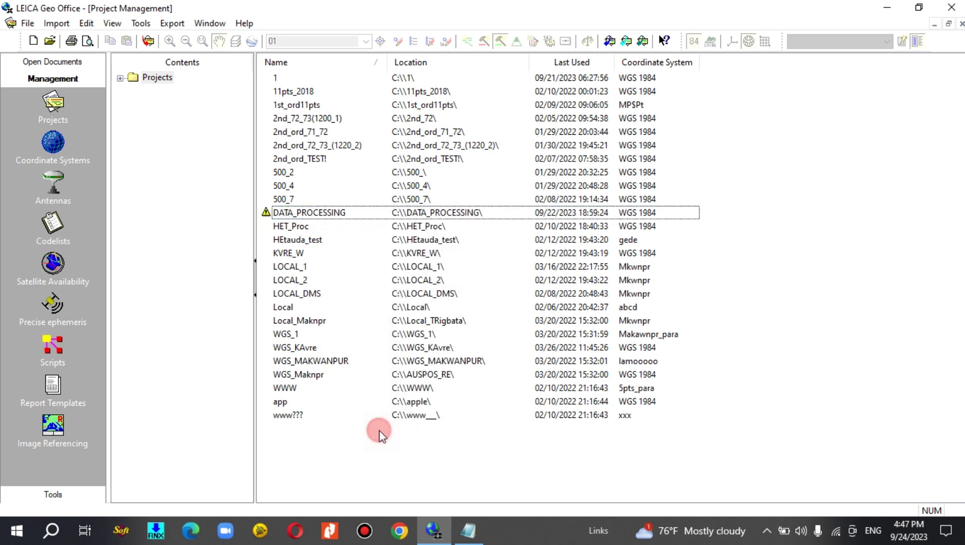
{"action": "right_click", "coordinate": [281, 214]}
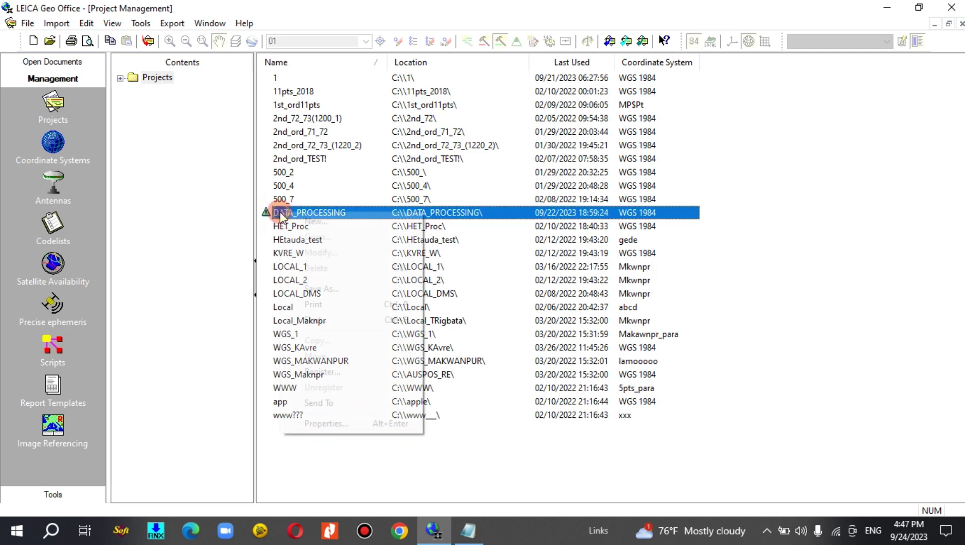
{"action": "left_click", "coordinate": [306, 424]}
{"action": "left_click", "coordinate": [357, 137]}
{"action": "left_click_drag", "start_coordinate": [357, 138], "coordinate": [264, 171]}
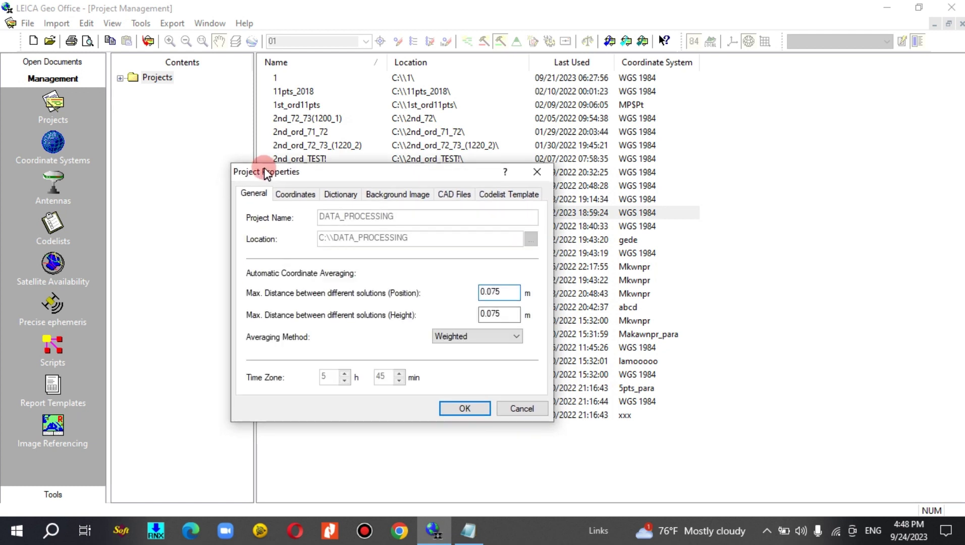
- Set the DATA_PROCESSING project's coordinate system to Nepal-84CM and apply it
{"action": "left_click", "coordinate": [293, 194]}
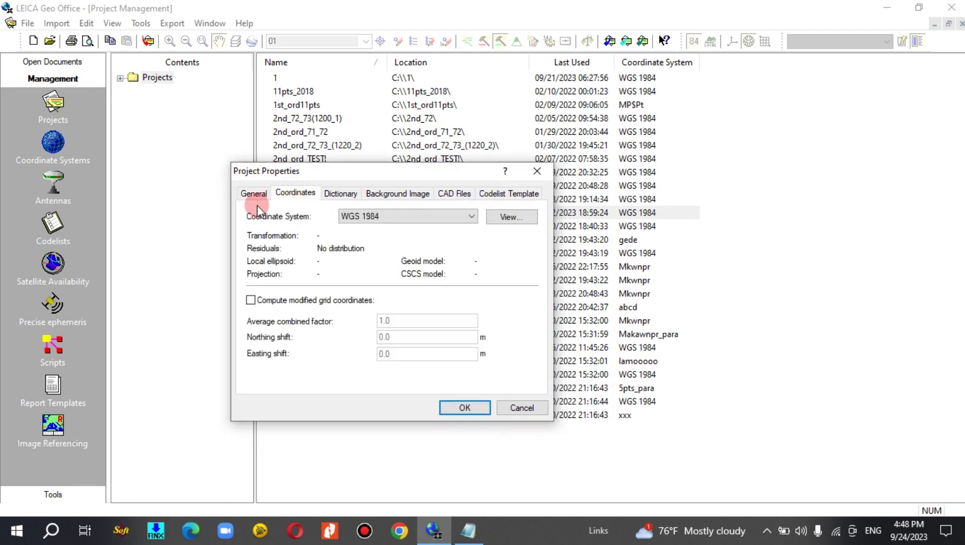
{"action": "left_click", "coordinate": [387, 217]}
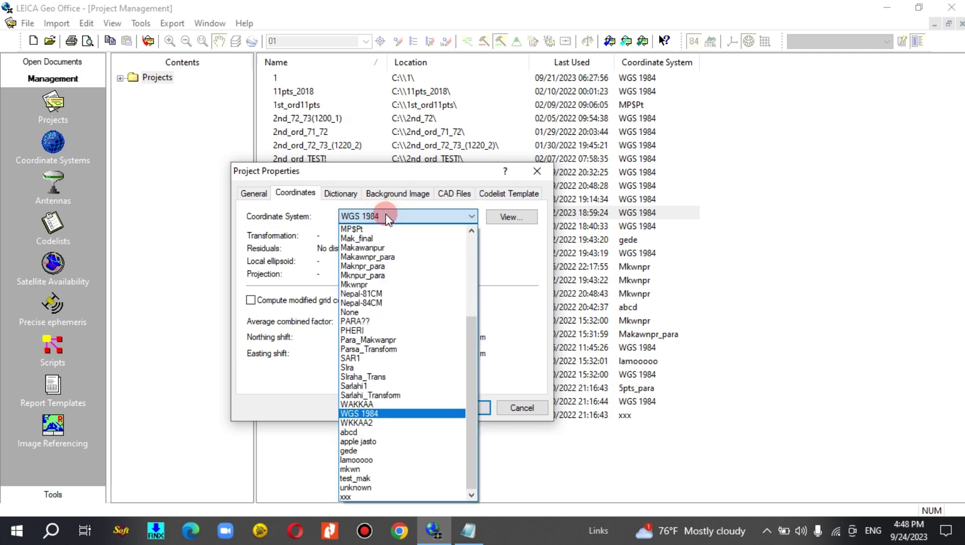
{"action": "left_click", "coordinate": [378, 303]}
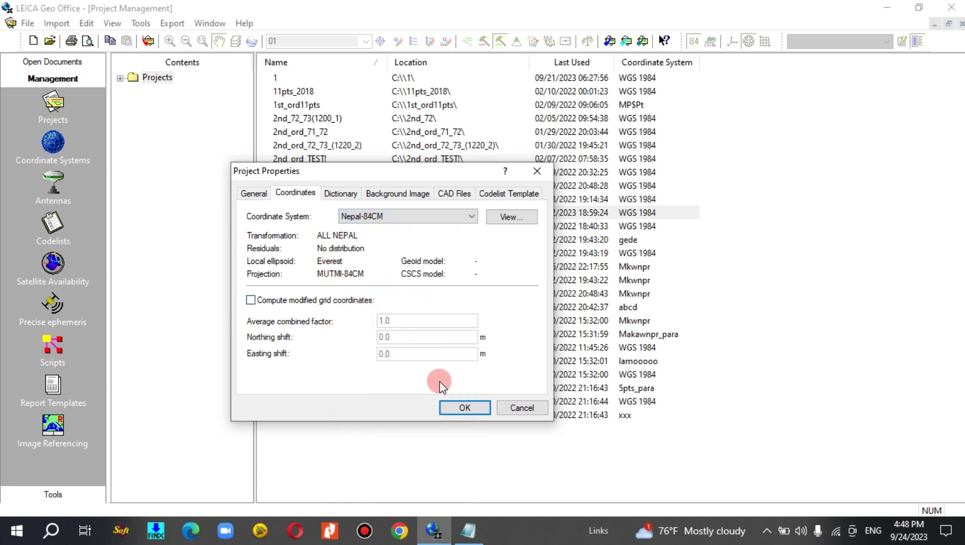
{"action": "left_click", "coordinate": [461, 406]}
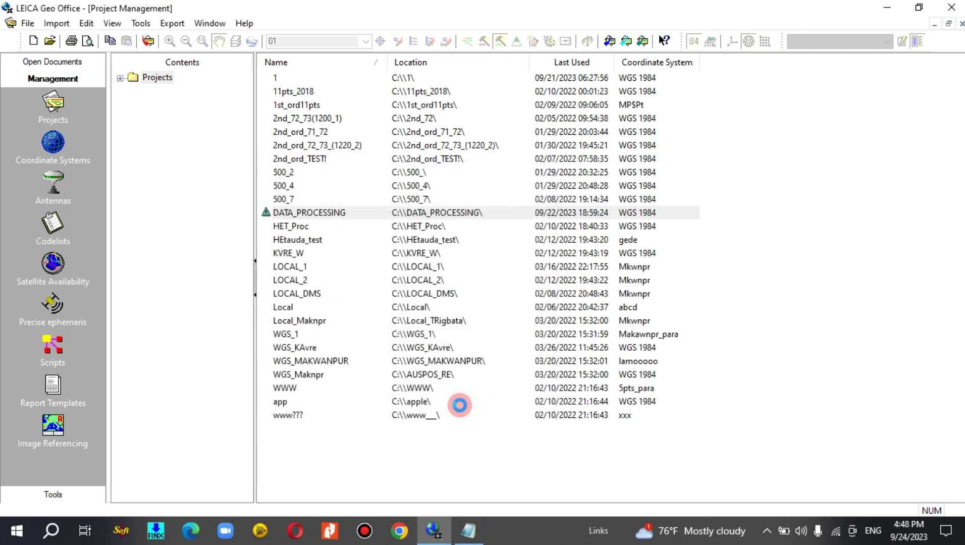
- Open the point list of the DATA_PROCESSING project and view the WGS84 coordinates in Cartesian and geodetic form
{"action": "double_click", "coordinate": [317, 212]}
{"action": "left_click", "coordinate": [444, 491]}
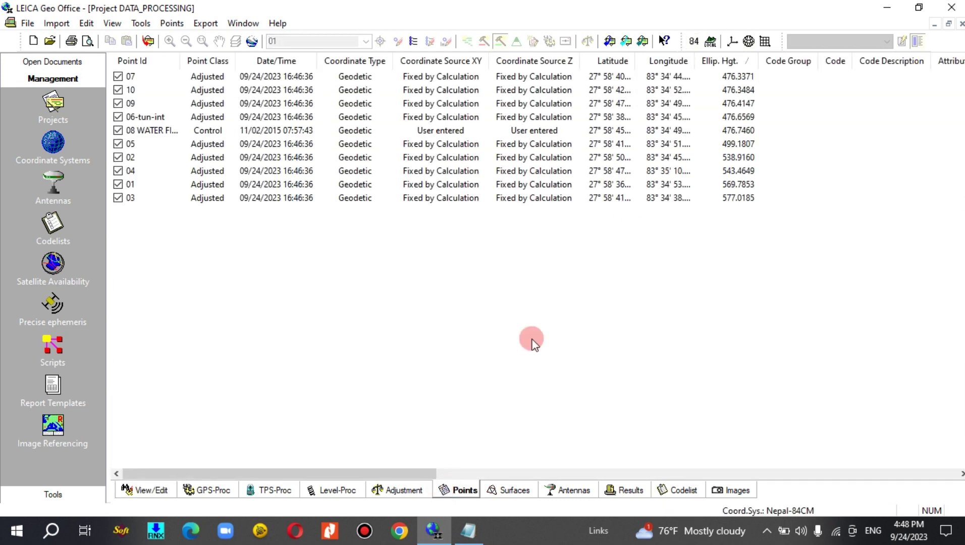
{"action": "left_click", "coordinate": [703, 41]}
{"action": "left_click", "coordinate": [702, 41]}
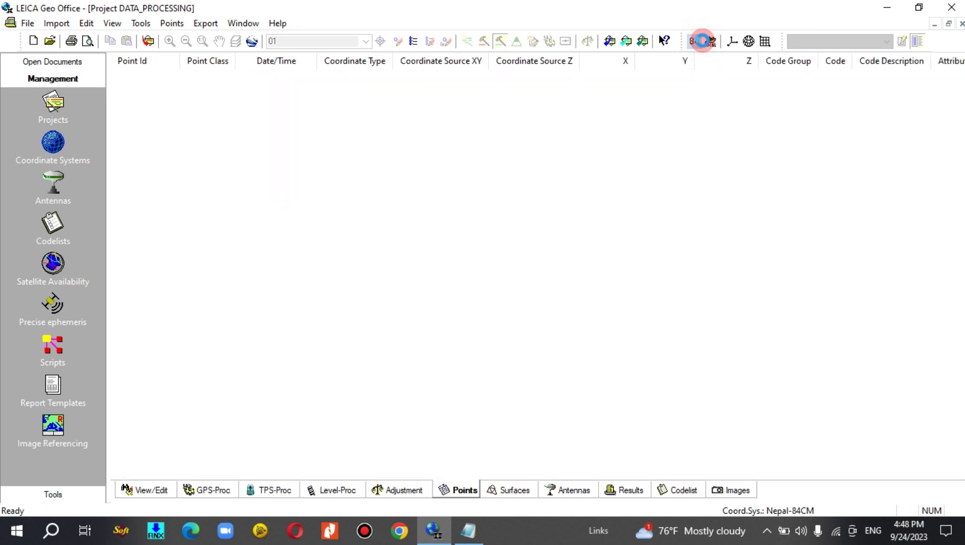
{"action": "left_click", "coordinate": [706, 41]}
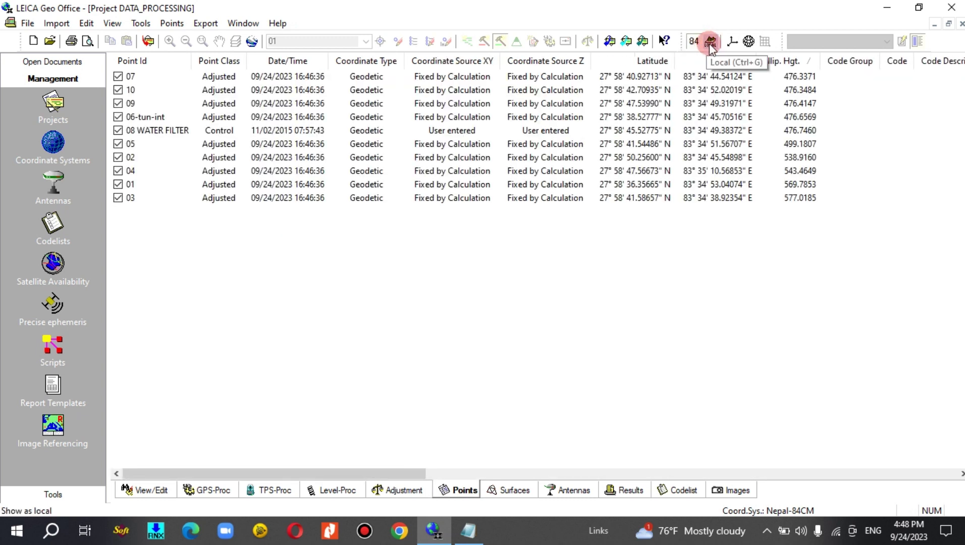
{"action": "left_click", "coordinate": [730, 42]}
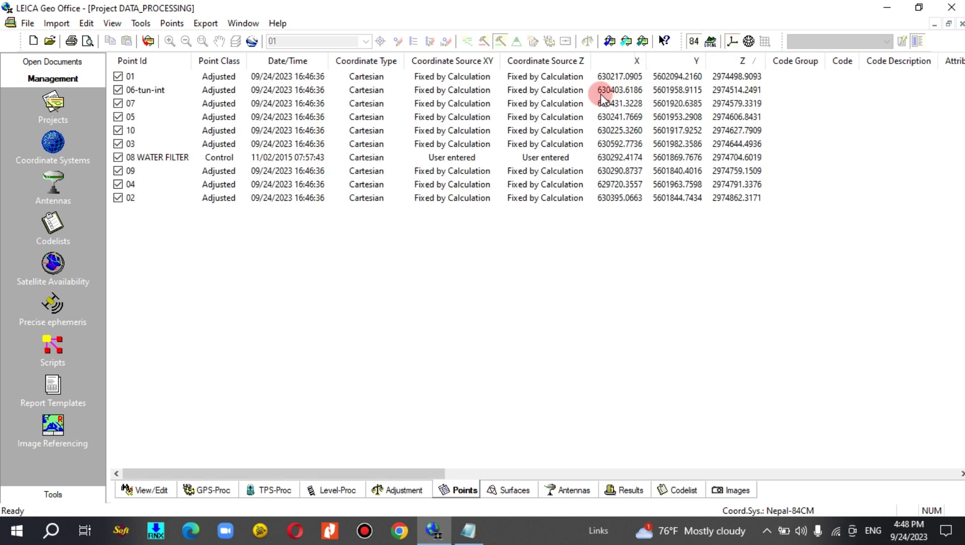
{"action": "left_click", "coordinate": [755, 44]}
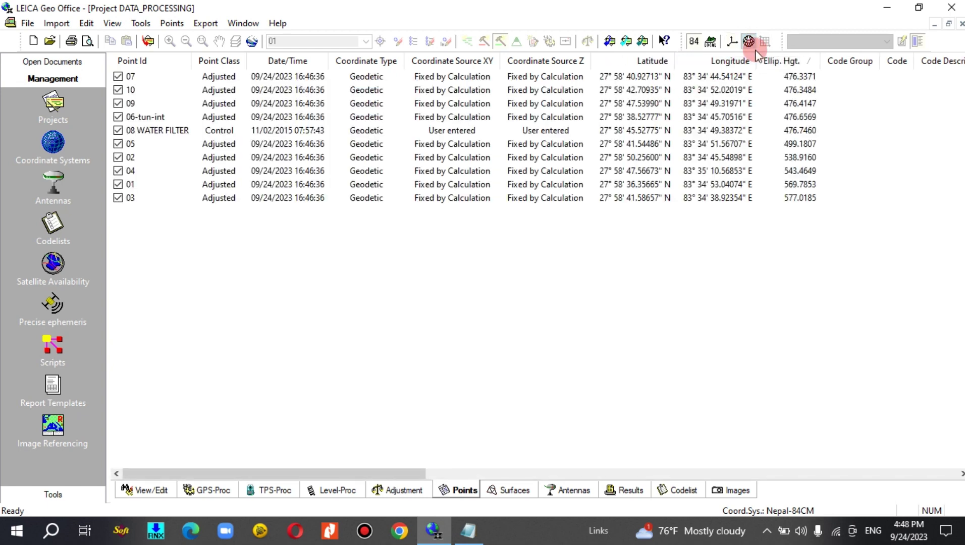
- Switch the point list to local grid coordinates with easting and northing
{"action": "left_click", "coordinate": [711, 43]}
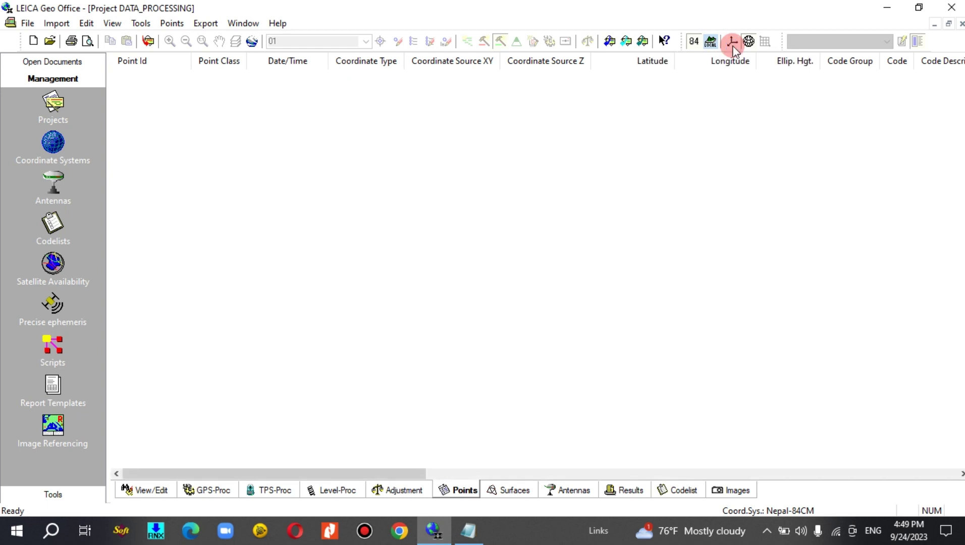
{"action": "left_click", "coordinate": [763, 42]}
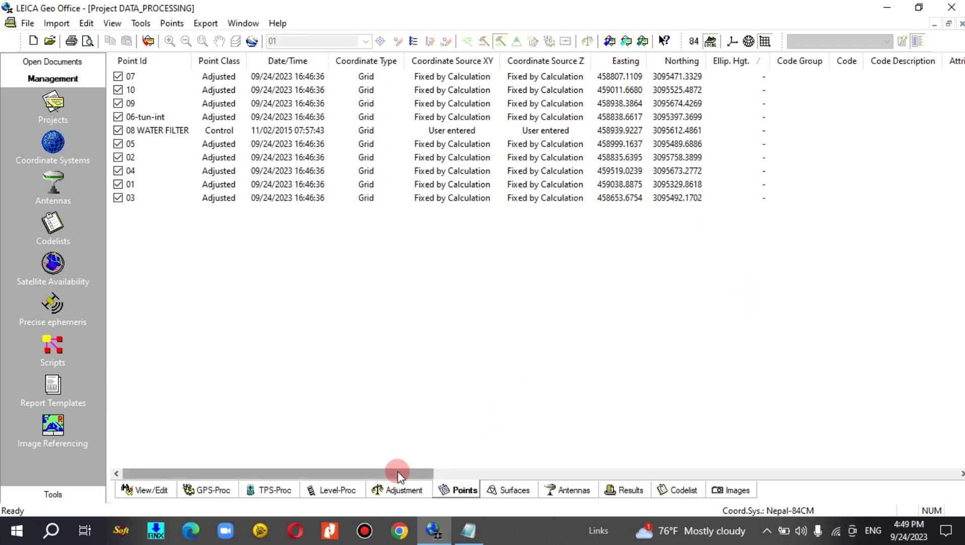
- Start saving the point list to a file, with CSV (Comma delimited) as the file type
{"action": "right_click", "coordinate": [610, 259]}
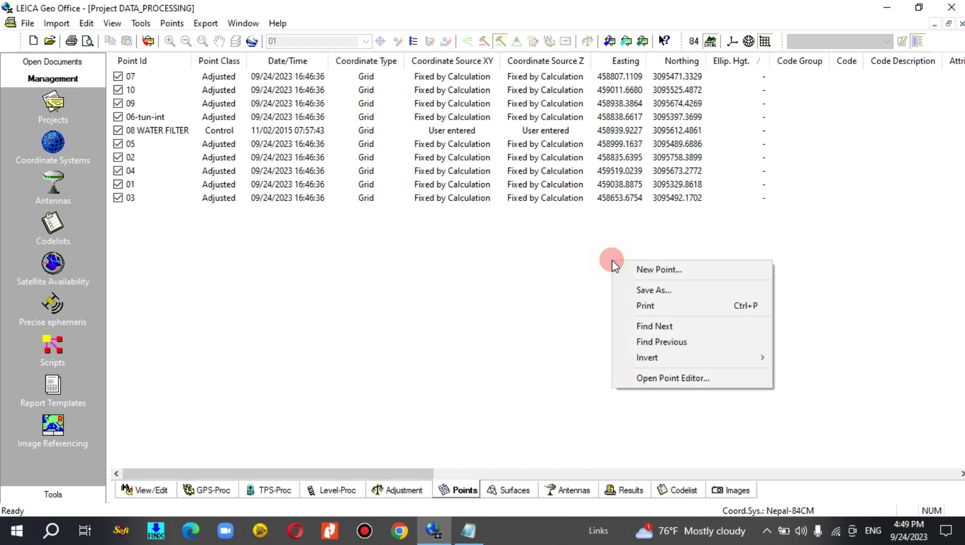
{"action": "left_click", "coordinate": [647, 291]}
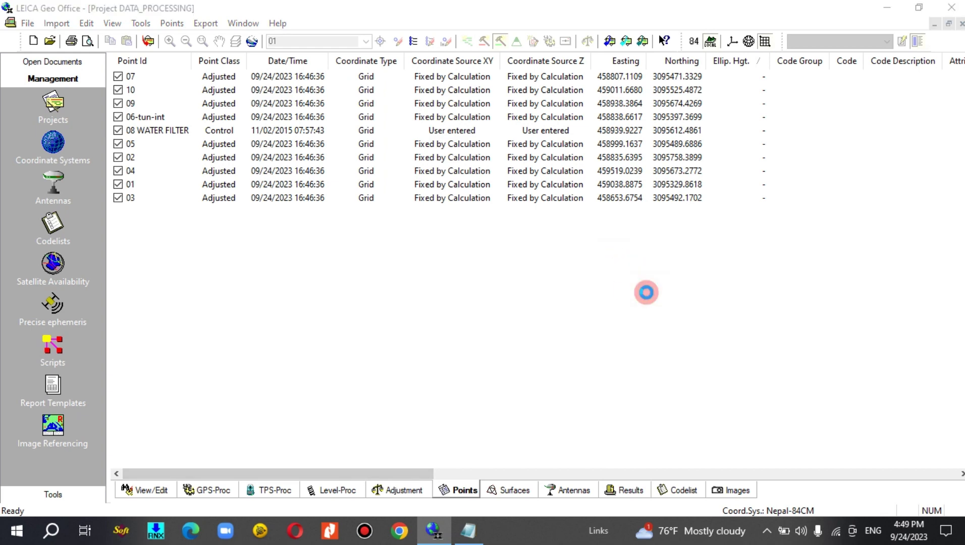
{"action": "left_click", "coordinate": [511, 346]}
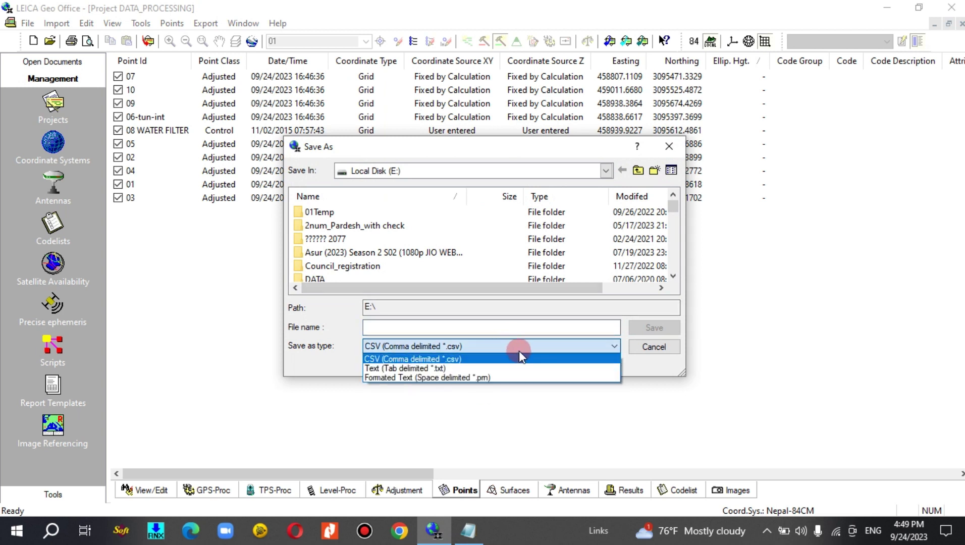
{"action": "left_click", "coordinate": [470, 360]}
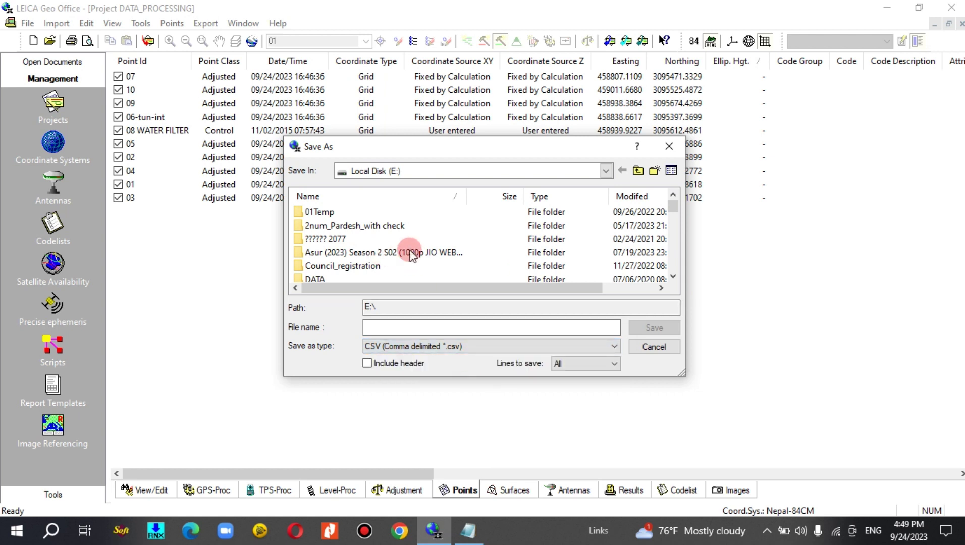
- Choose the GNSS DATA folder on the Desktop as the save location for the point list
{"action": "left_click_drag", "start_coordinate": [676, 213], "coordinate": [600, 242]}
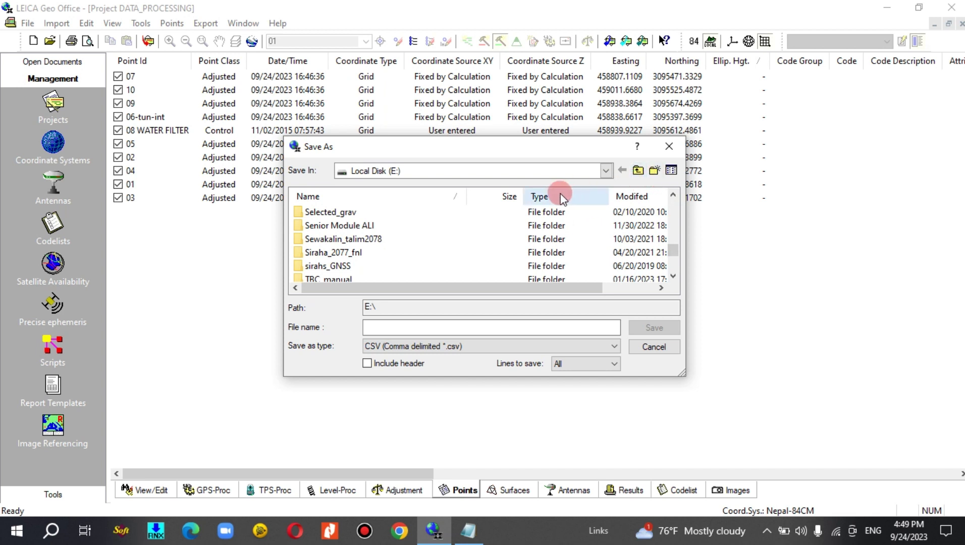
{"action": "left_click", "coordinate": [599, 166]}
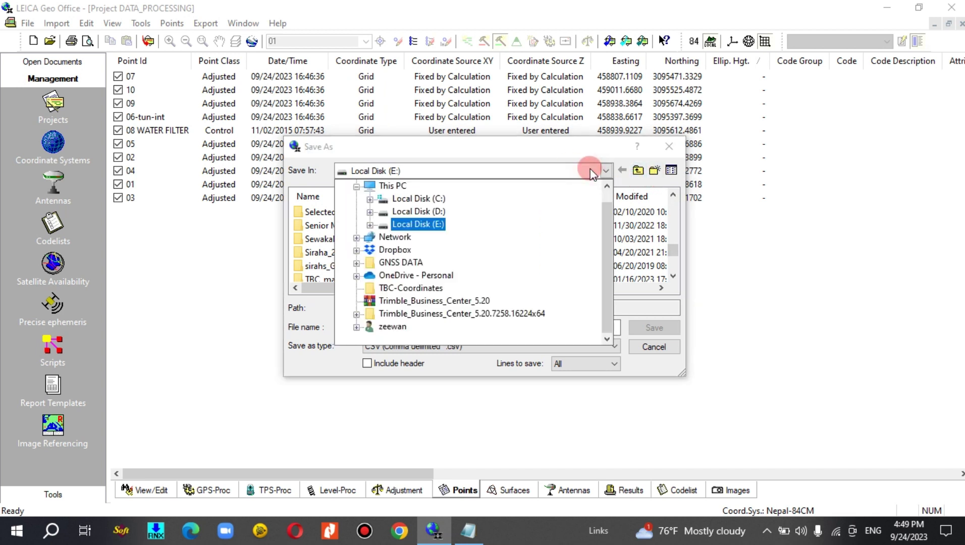
{"action": "left_click", "coordinate": [376, 186]}
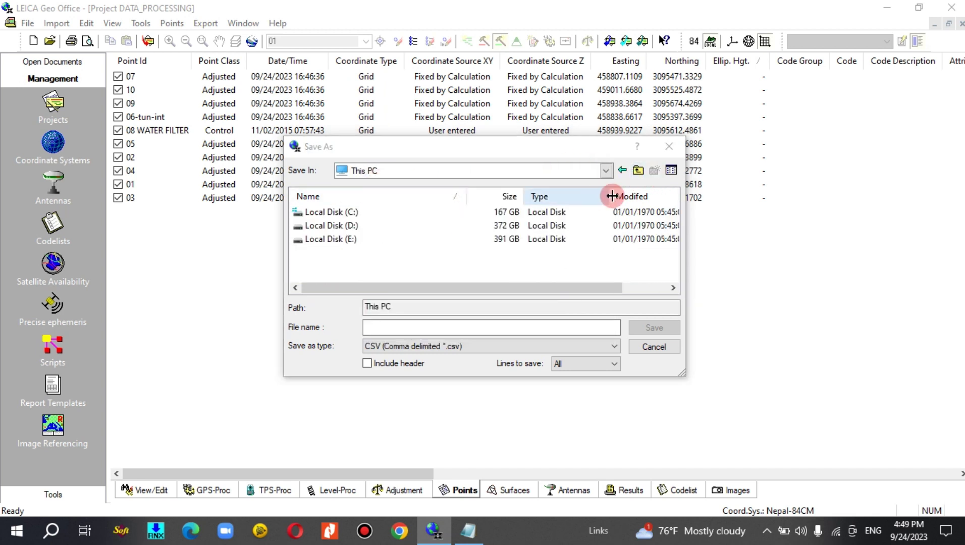
{"action": "left_click", "coordinate": [608, 168]}
{"action": "left_click_drag", "start_coordinate": [607, 209], "coordinate": [580, 198]}
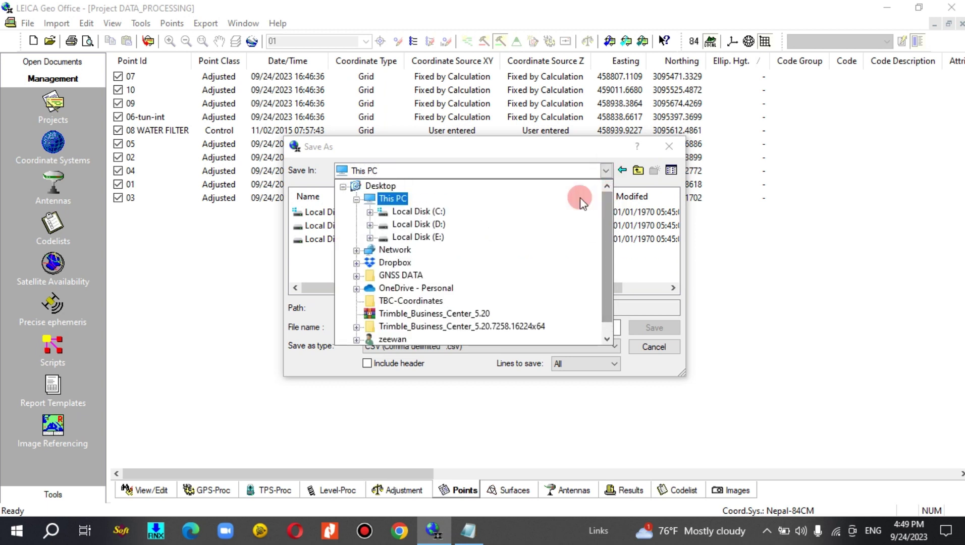
{"action": "left_click", "coordinate": [391, 187]}
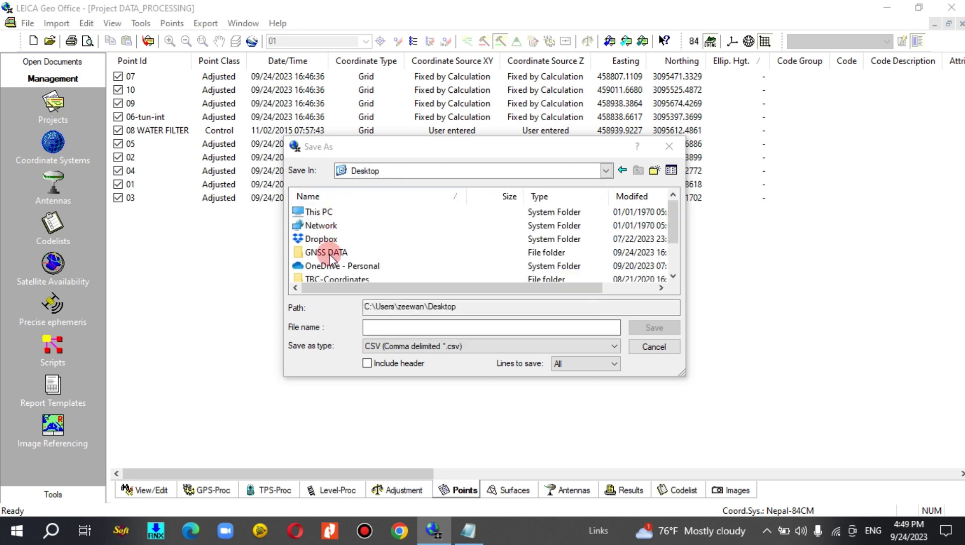
{"action": "left_click", "coordinate": [330, 254]}
{"action": "double_click", "coordinate": [330, 256]}
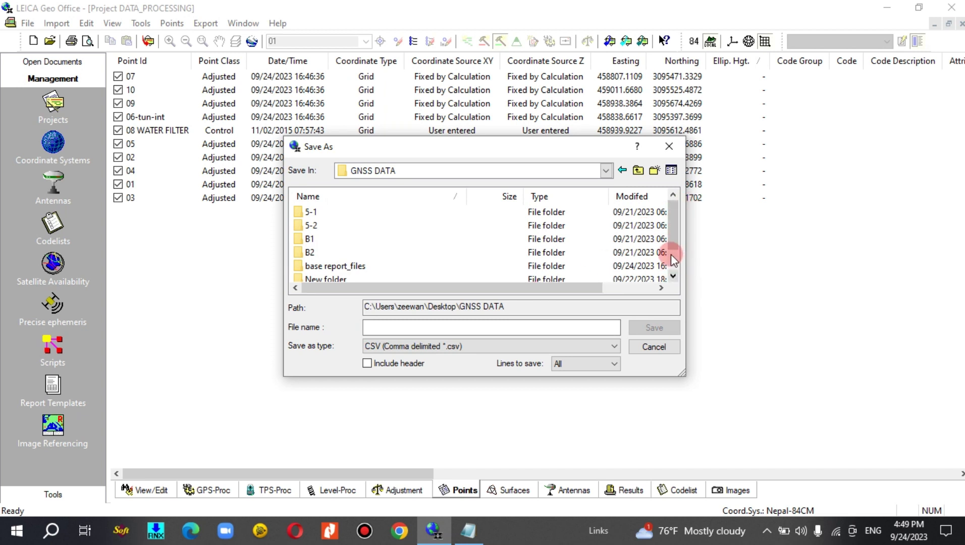
- Name the point list file "final point" and save it in the GNSS DATA folder
{"action": "scroll", "coordinate": [673, 247], "scroll_direction": "down", "scroll_amount": 2}
{"action": "left_click", "coordinate": [452, 327]}
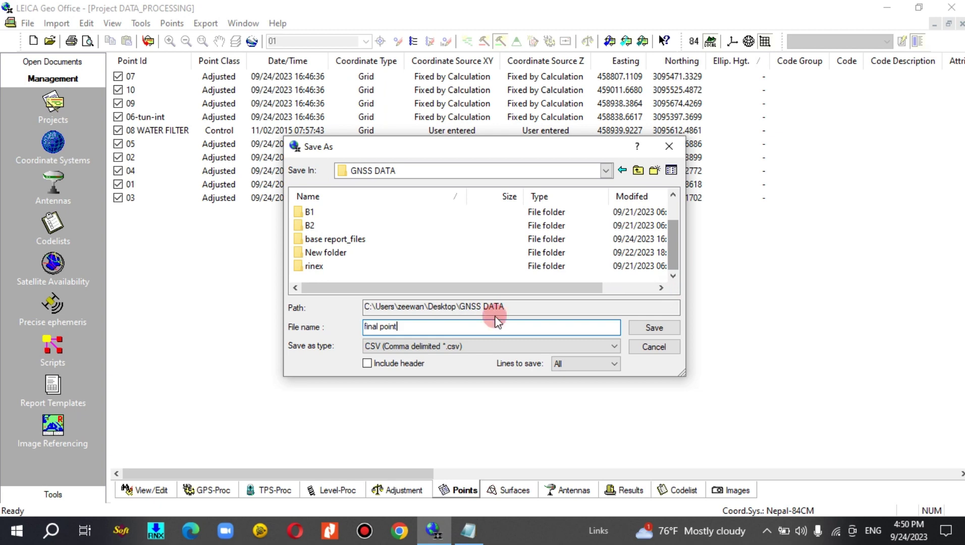
{"action": "left_click", "coordinate": [654, 326]}
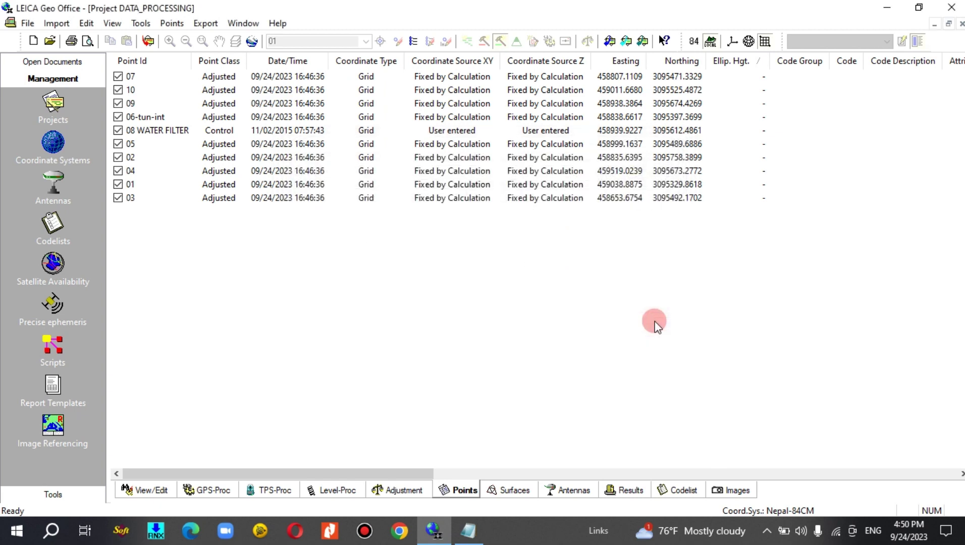
- Examine the points' standard deviations and their position and height quality, and return to the grid coordinates
{"action": "left_click_drag", "start_coordinate": [292, 479], "coordinate": [607, 476]}
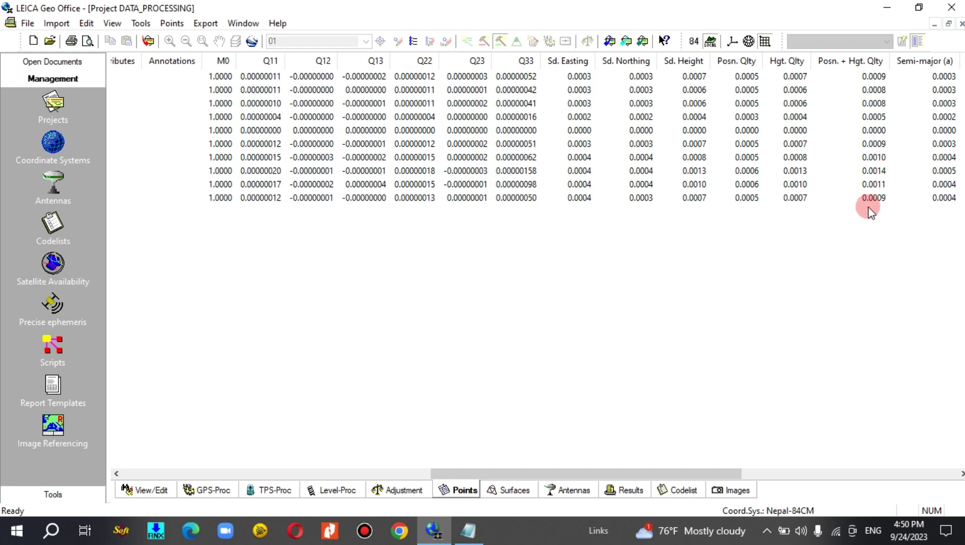
{"action": "left_click_drag", "start_coordinate": [610, 475], "coordinate": [237, 473]}
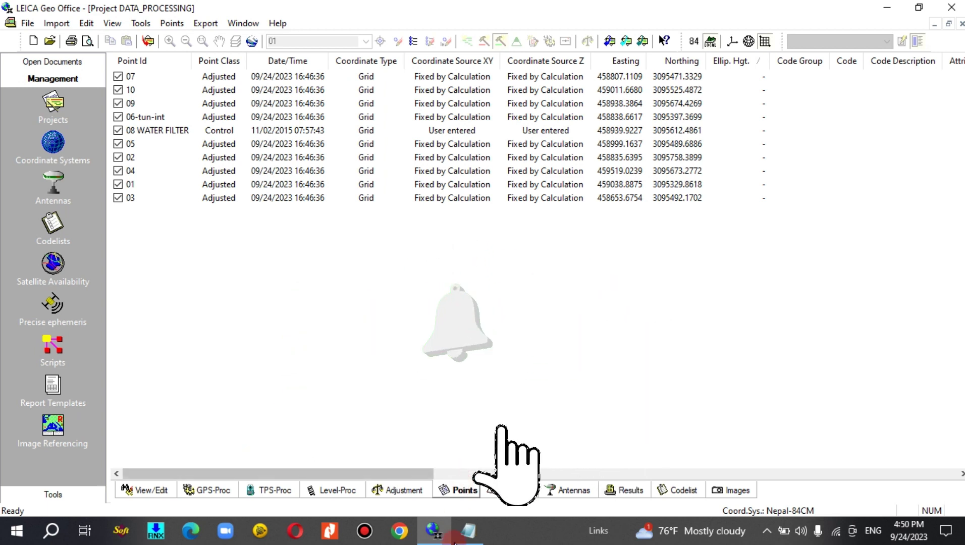
{"action": "mouse_move", "coordinate": [455, 540]}
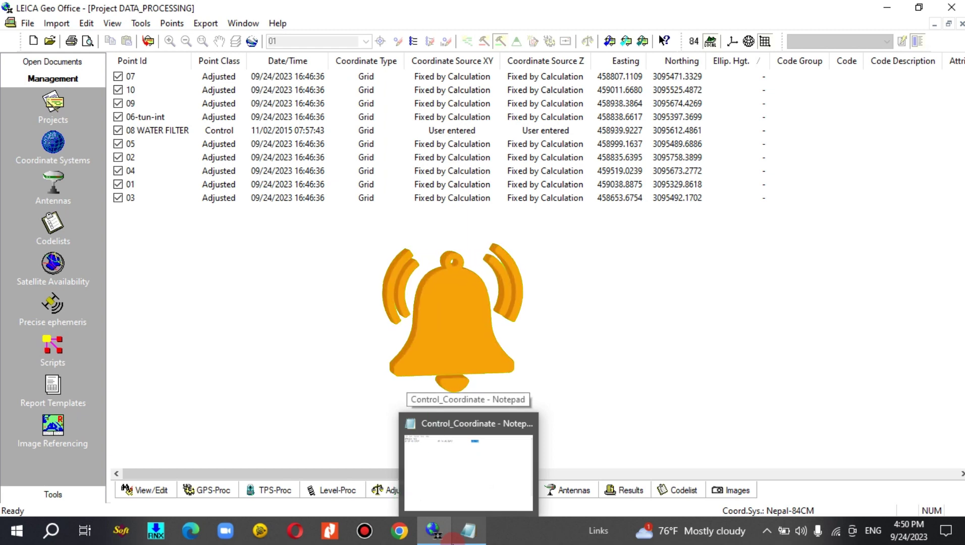